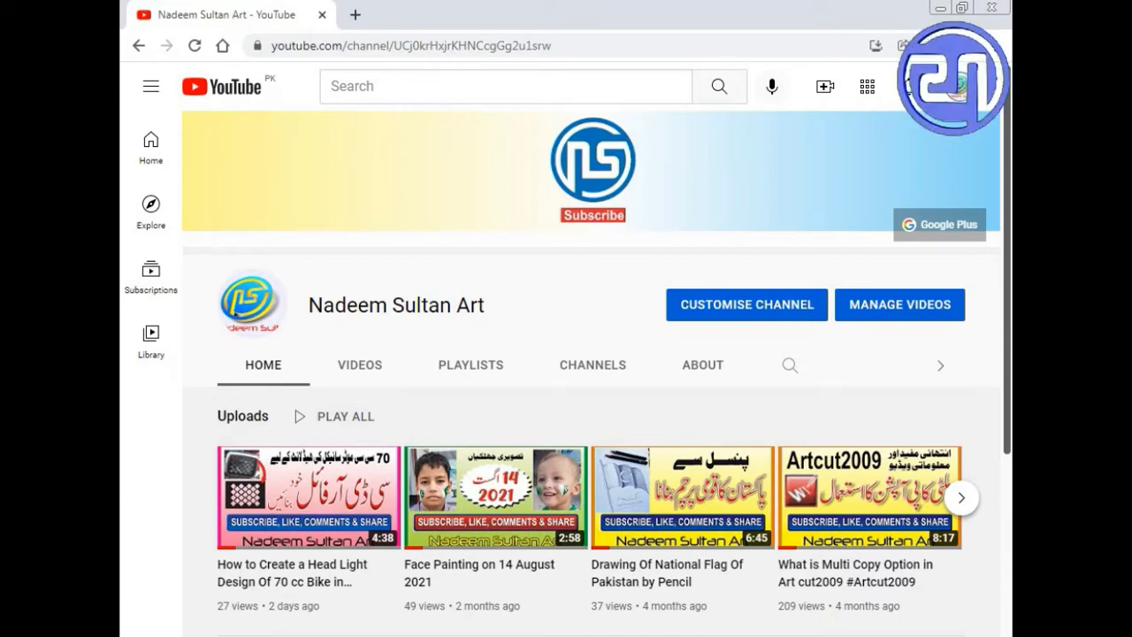
Switch to CorelDRAW and add the artistic text "NADEEM SULTAN ART" across the middle of the blank page
key("alt+Tab")
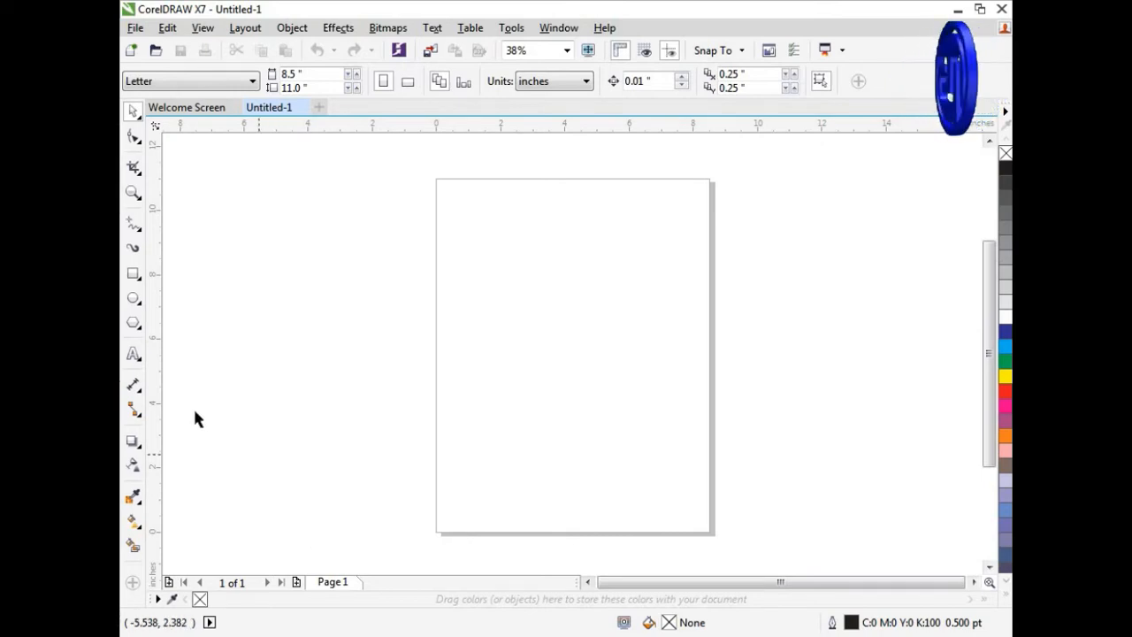
left_click(135, 357)
left_click(472, 359)
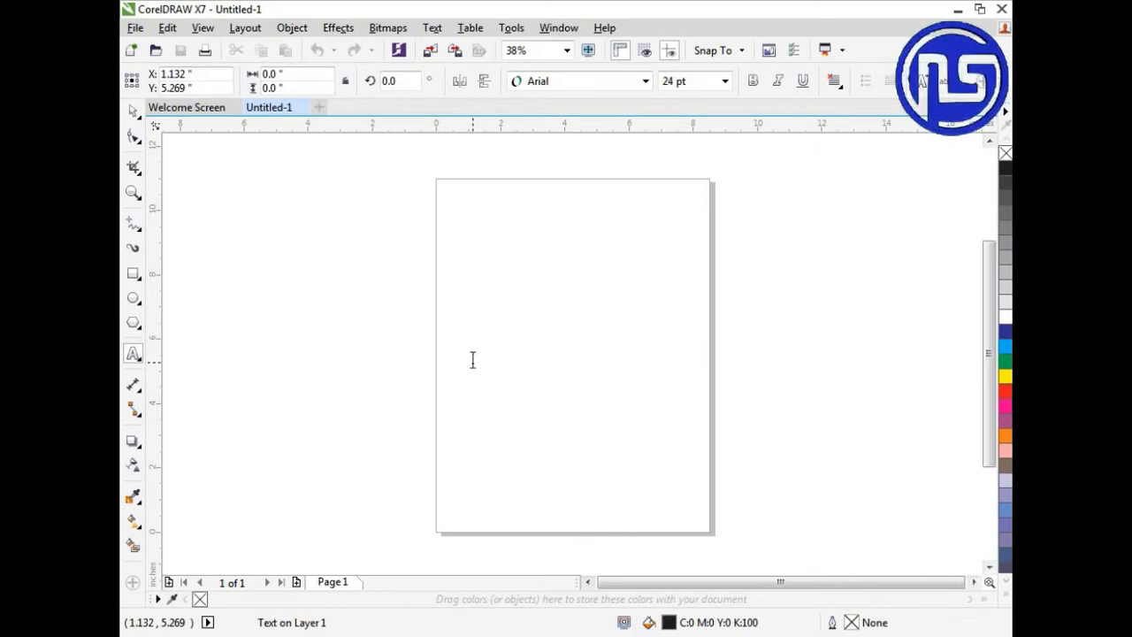
type("ADEE")
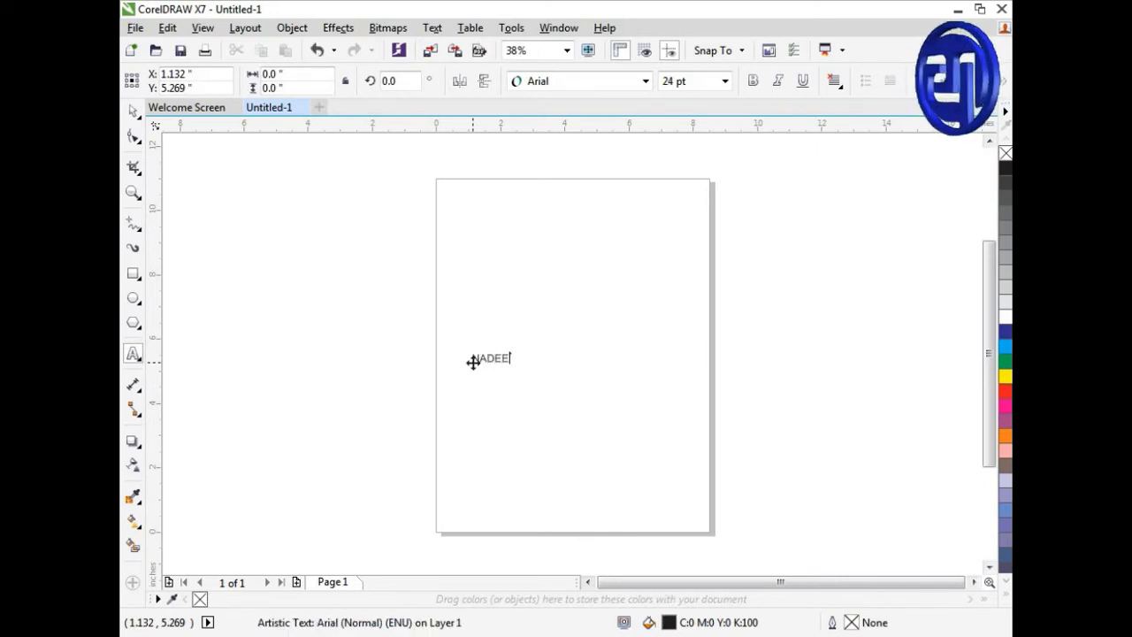
type("ADEEM SULTAN ART")
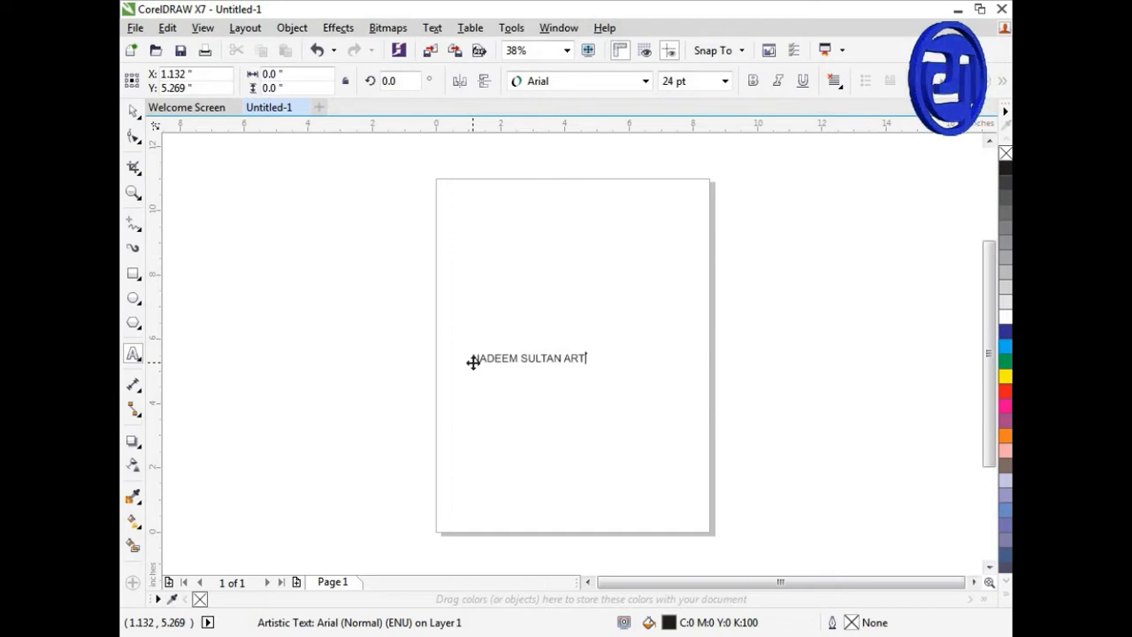
key("ctrl+space")
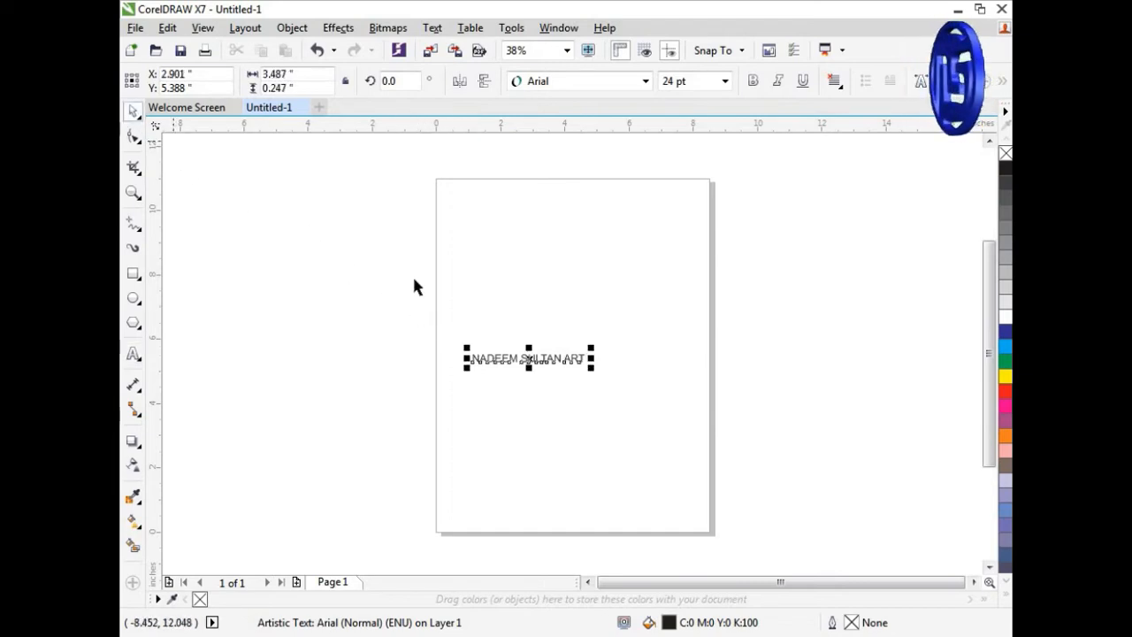
Set the text in Arial Black and resize it to about 8 inches wide by 0.94 inches high
left_click_drag(590, 366, 683, 431)
left_click(545, 81)
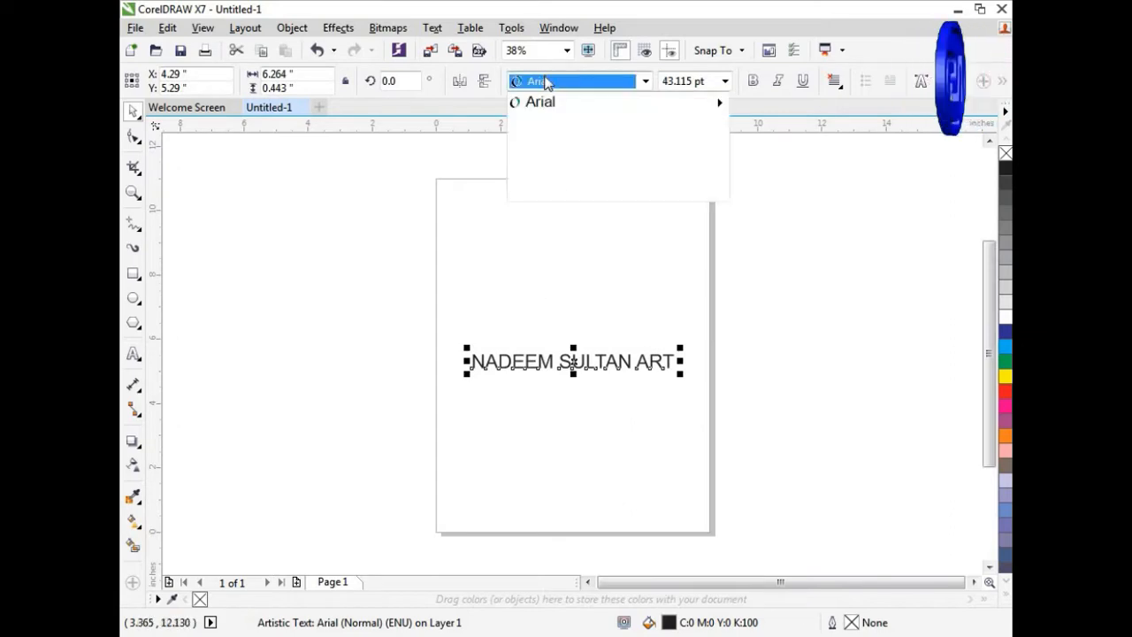
mouse_move(558, 102)
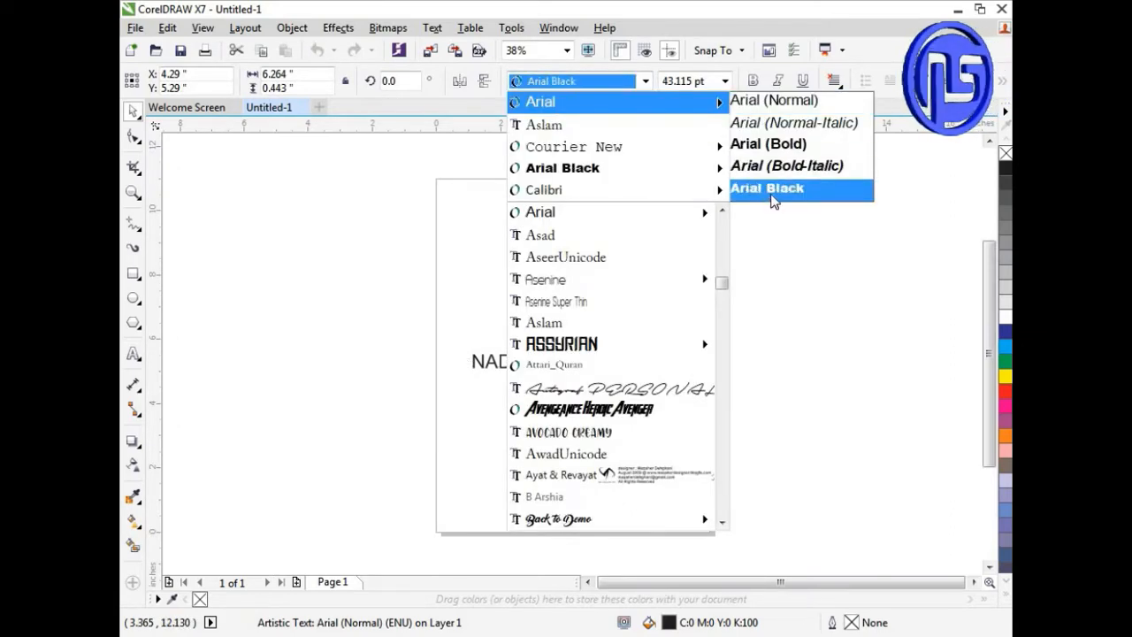
left_click(771, 196)
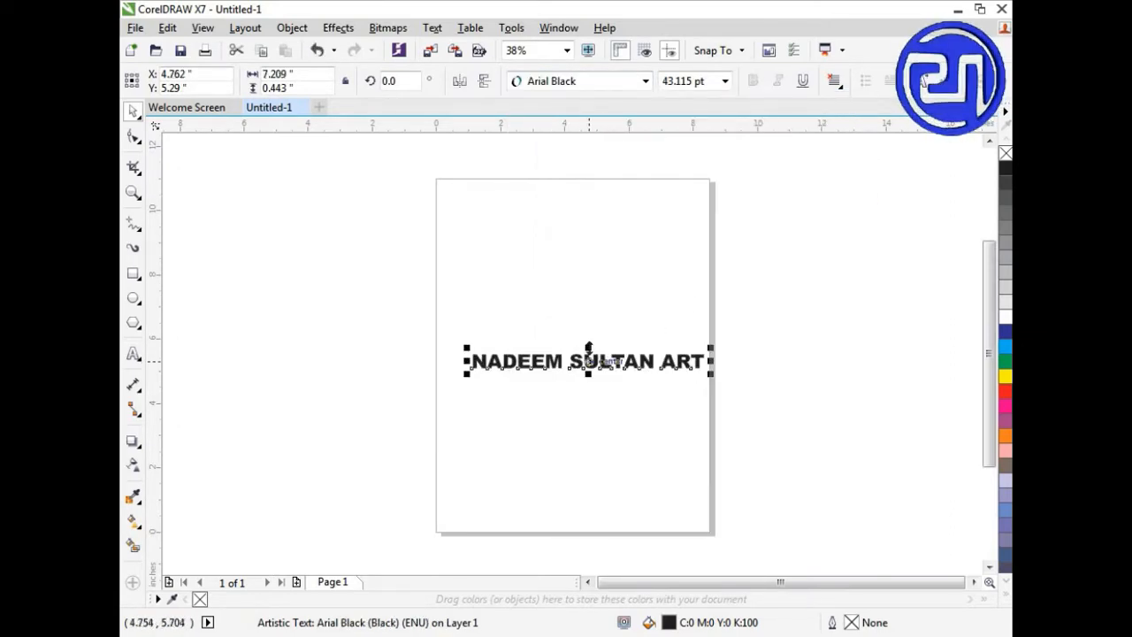
left_click_drag(588, 346, 588, 332)
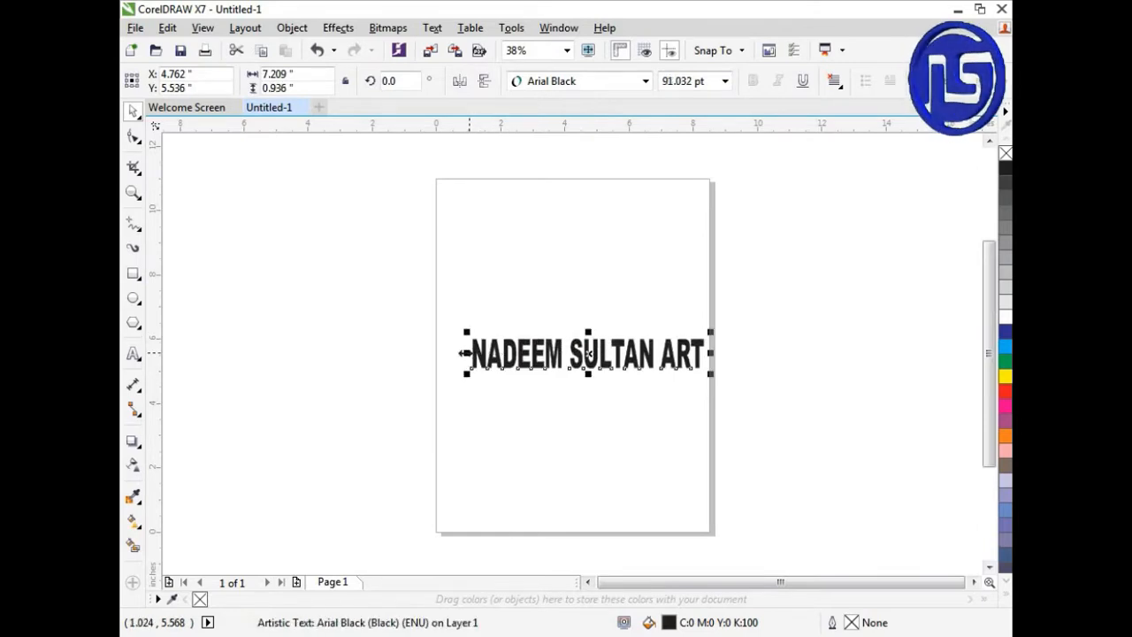
left_click_drag(462, 353, 439, 353)
Fill the text red and apply a Soft edge bevel with a 0.1 inch distance offset
scroll(554, 345, "up", 2)
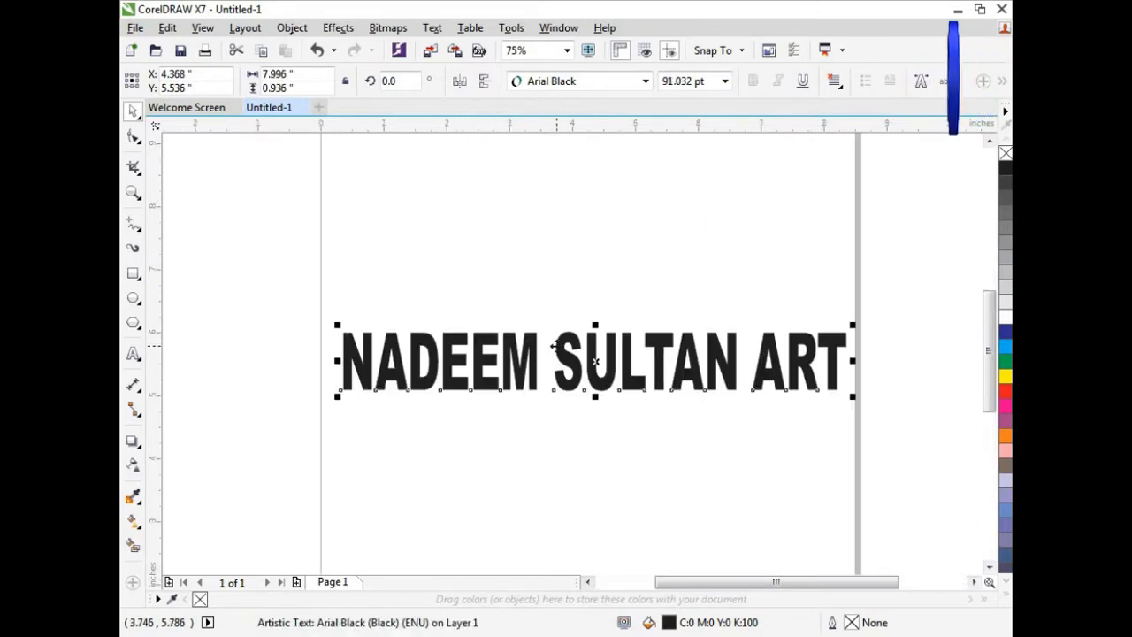
left_click(1005, 391)
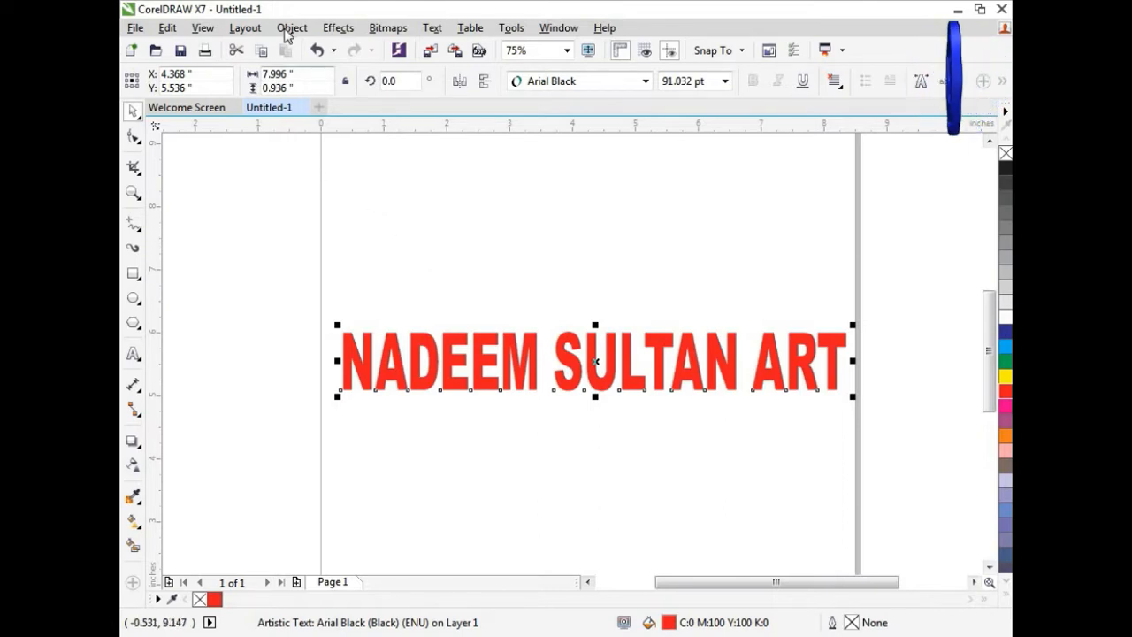
left_click(339, 29)
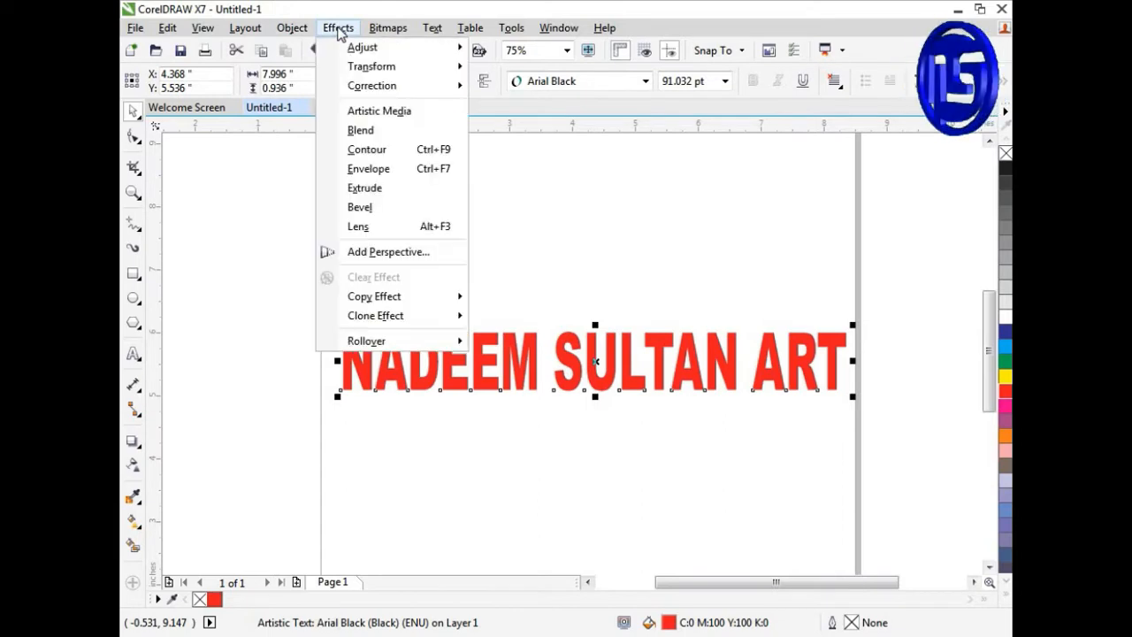
left_click(425, 209)
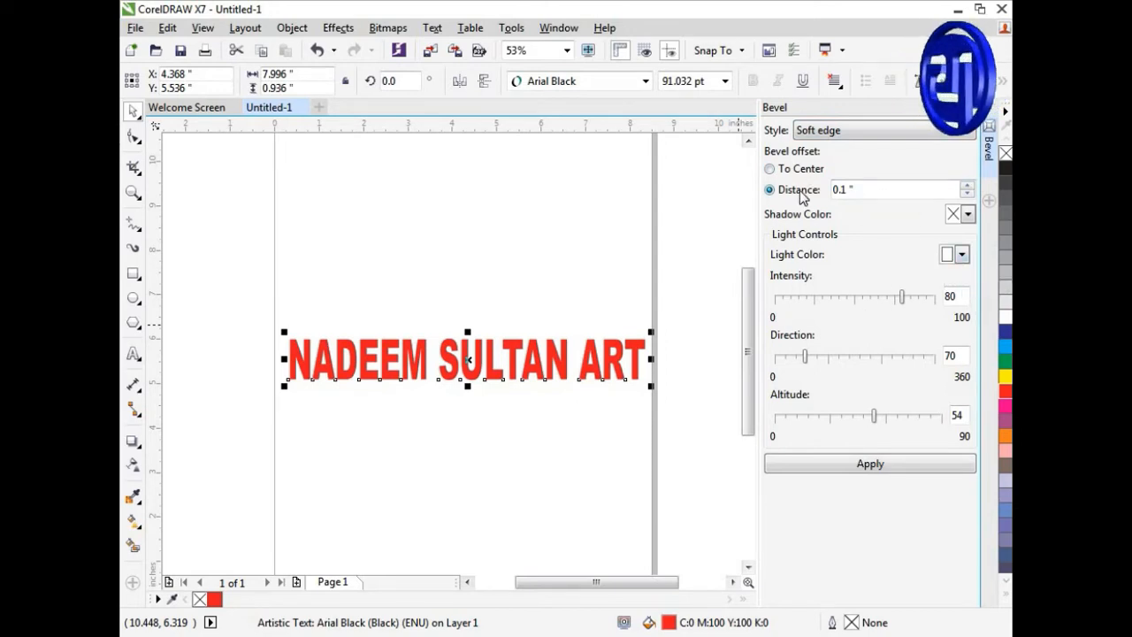
left_click(826, 133)
left_click(826, 143)
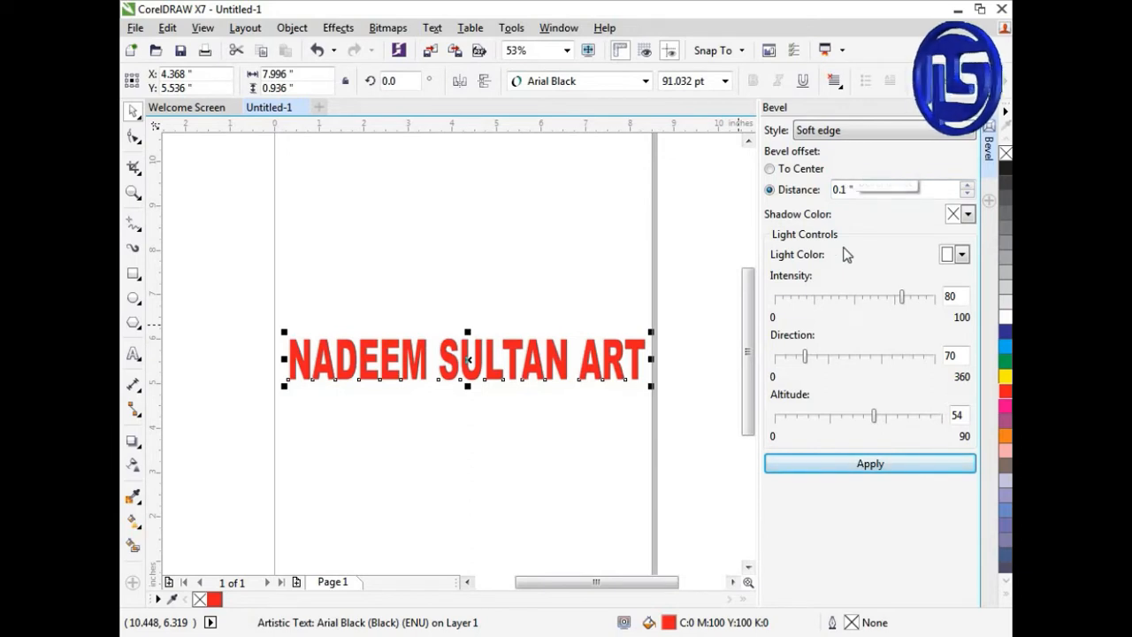
left_click(837, 467)
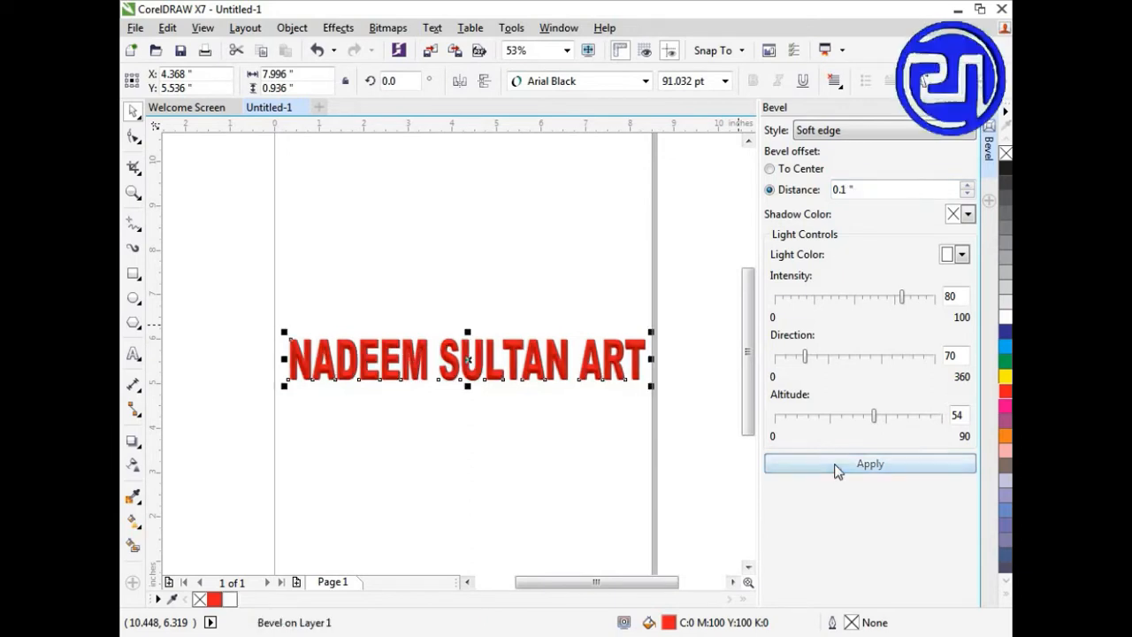
Examine the bevelled edges of the red letters up close and put away the Bevel settings
left_click(555, 391)
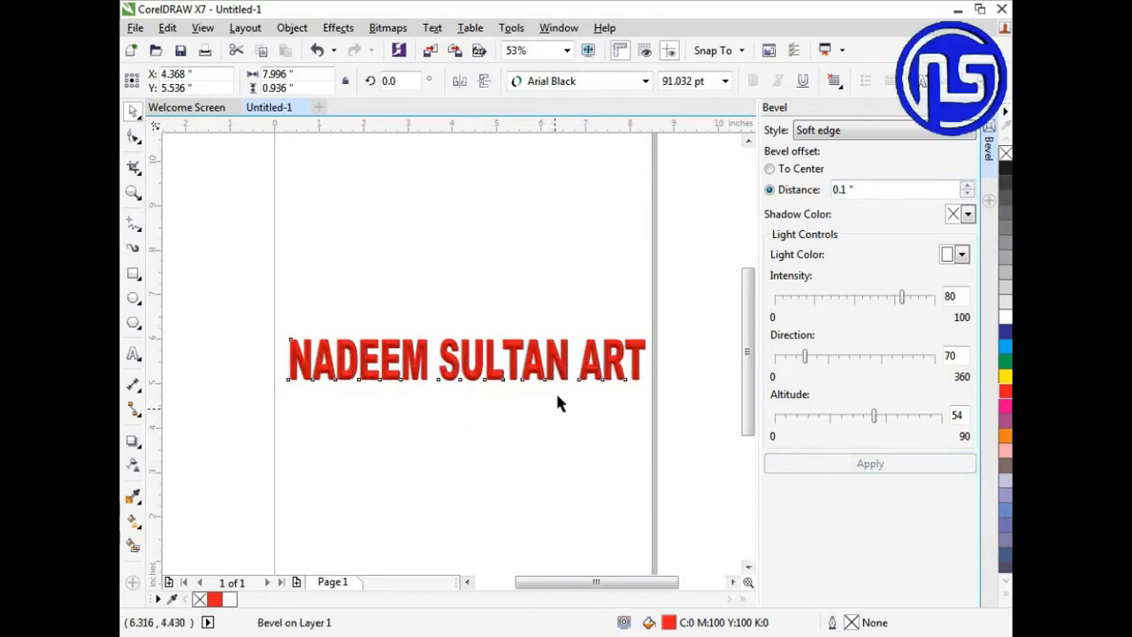
scroll(568, 362, "up", 4)
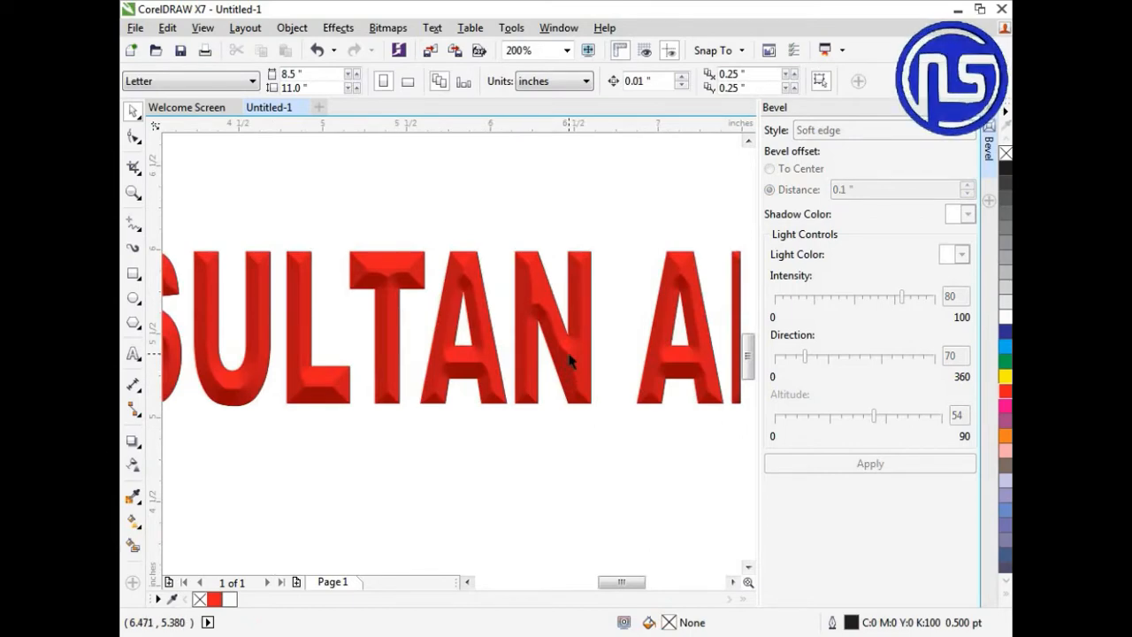
left_click(569, 361)
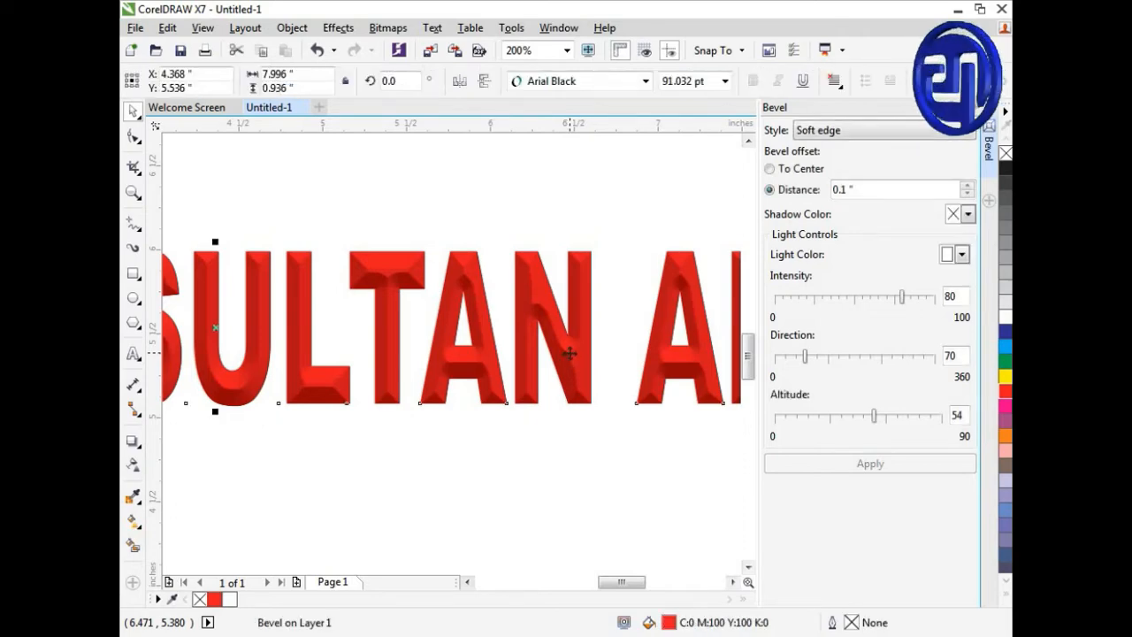
scroll(607, 325, "down", 4)
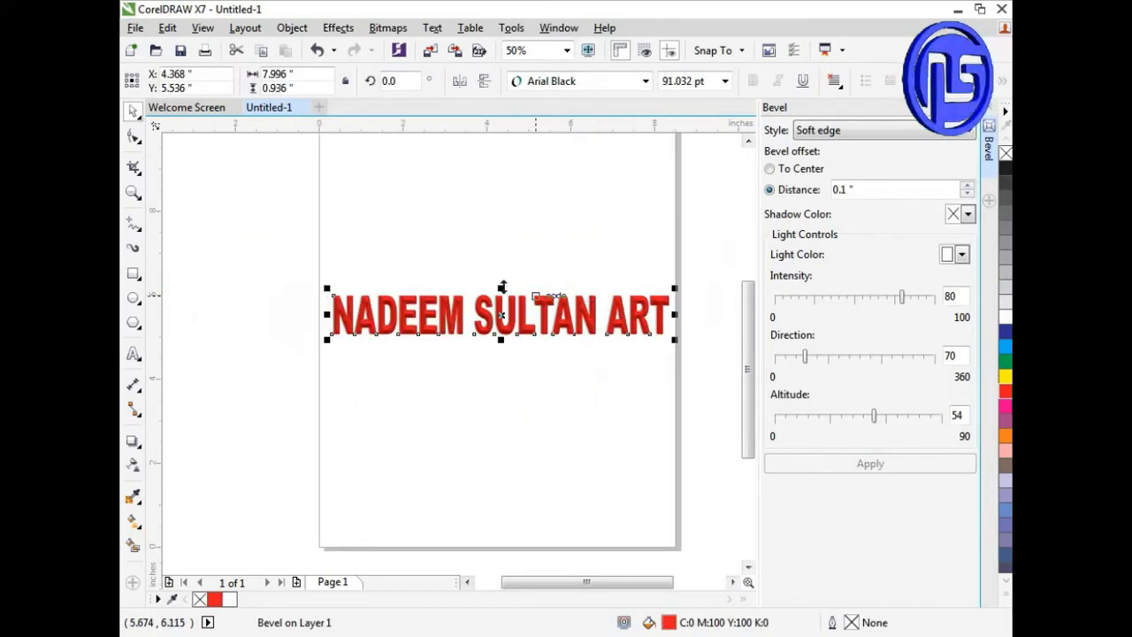
scroll(561, 305, "up", 4)
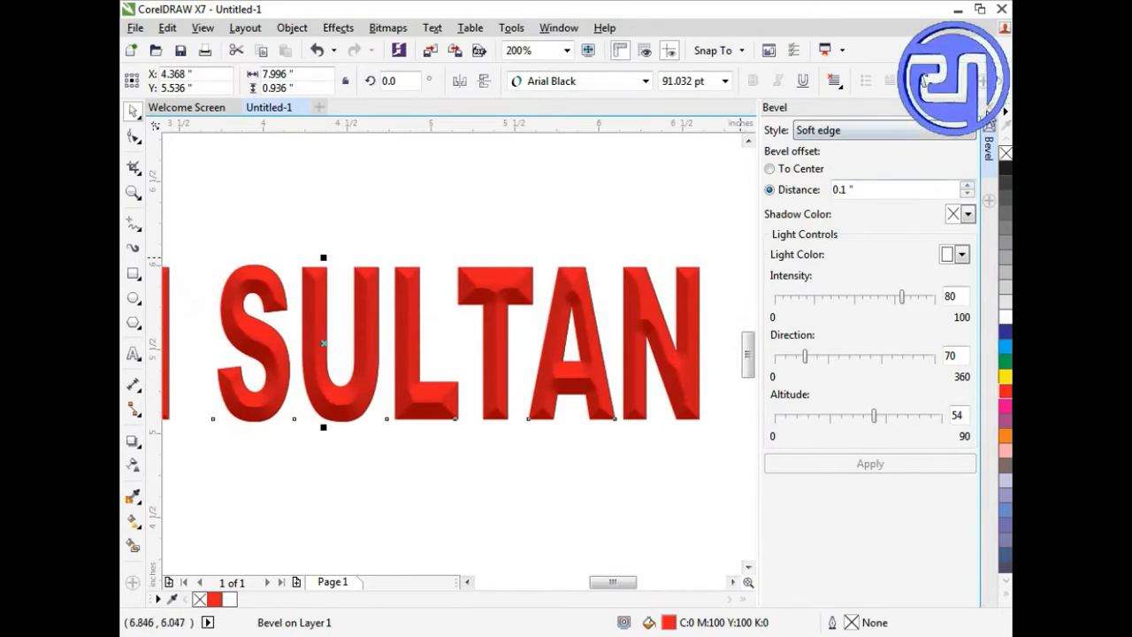
left_click(990, 109)
scroll(713, 187, "down", 2)
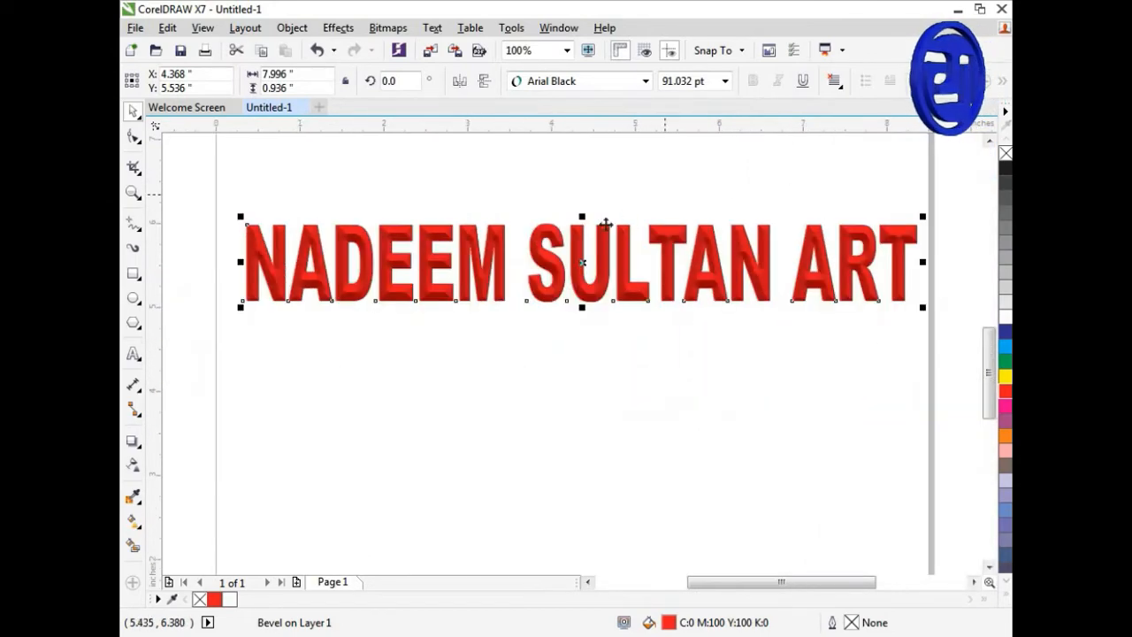
Get the Text tool ready and switch the keyboard input language to Urdu
left_click(134, 353)
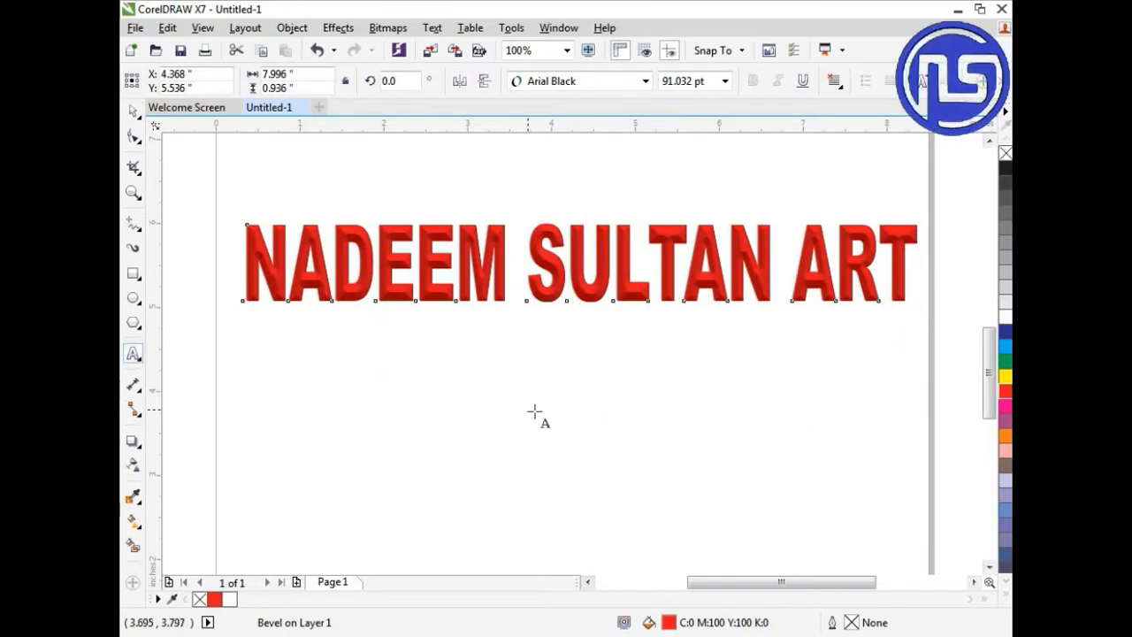
scroll(464, 315, "down", 1)
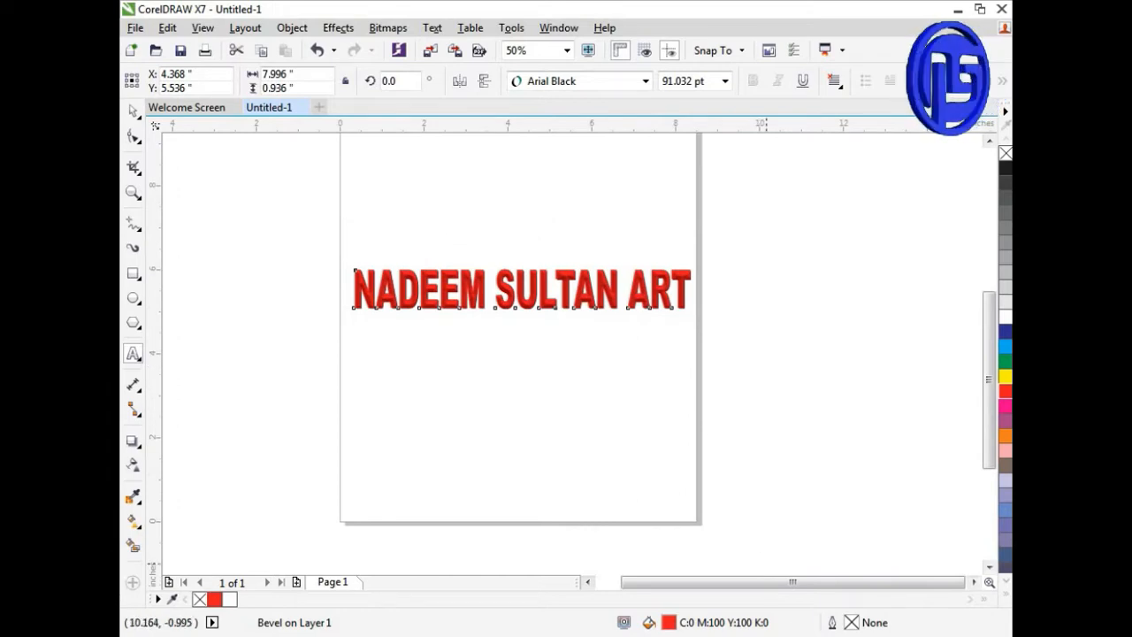
left_click(834, 634)
left_click(846, 586)
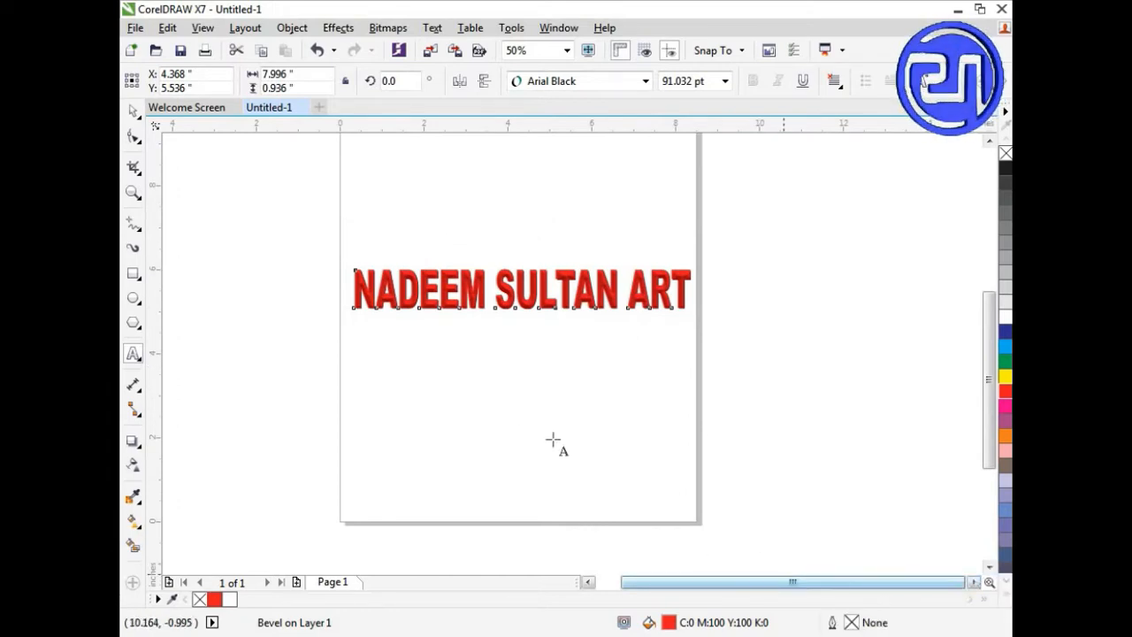
Add the Urdu text "ندیم سلطان آرٹ" below the red lettering and switch the keyboard back to English (United States)
left_click(499, 404)
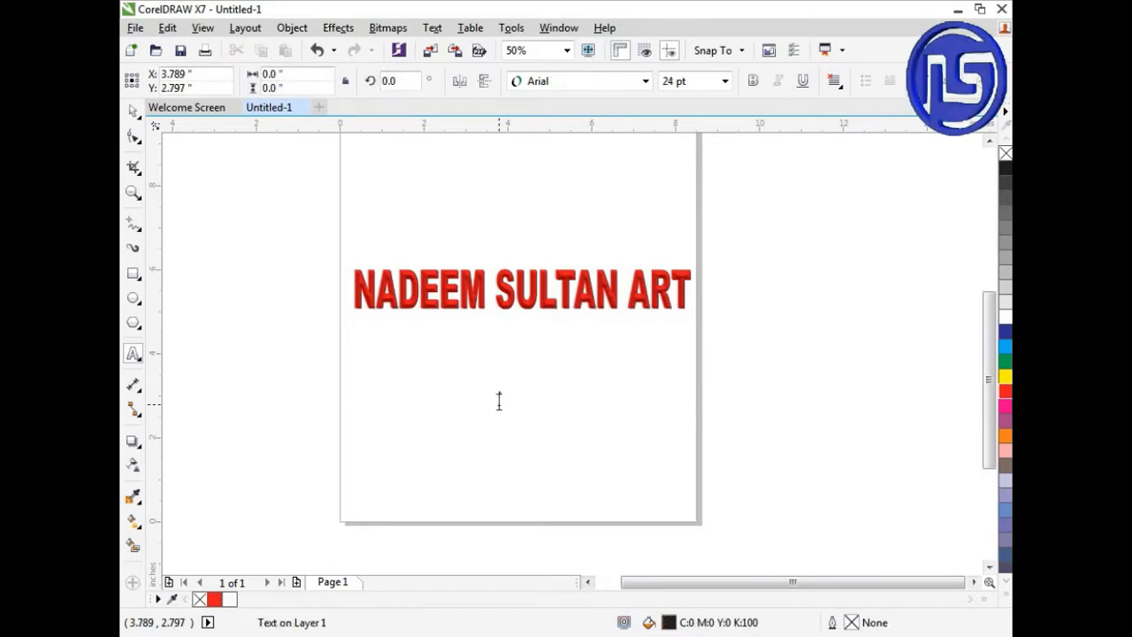
type("ن")
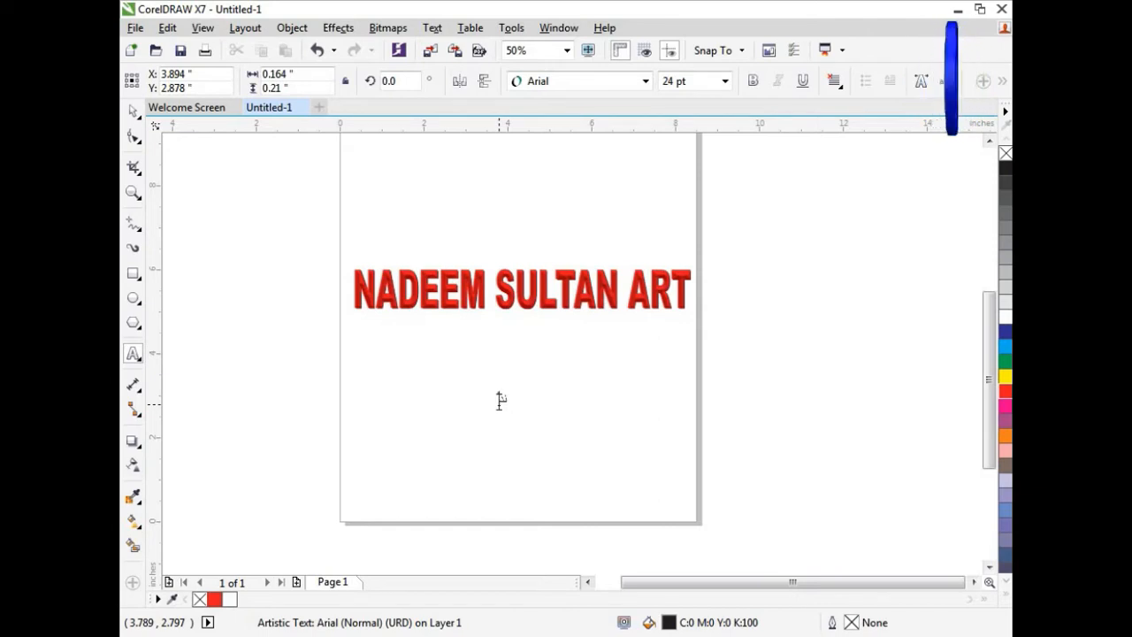
type("دیم")
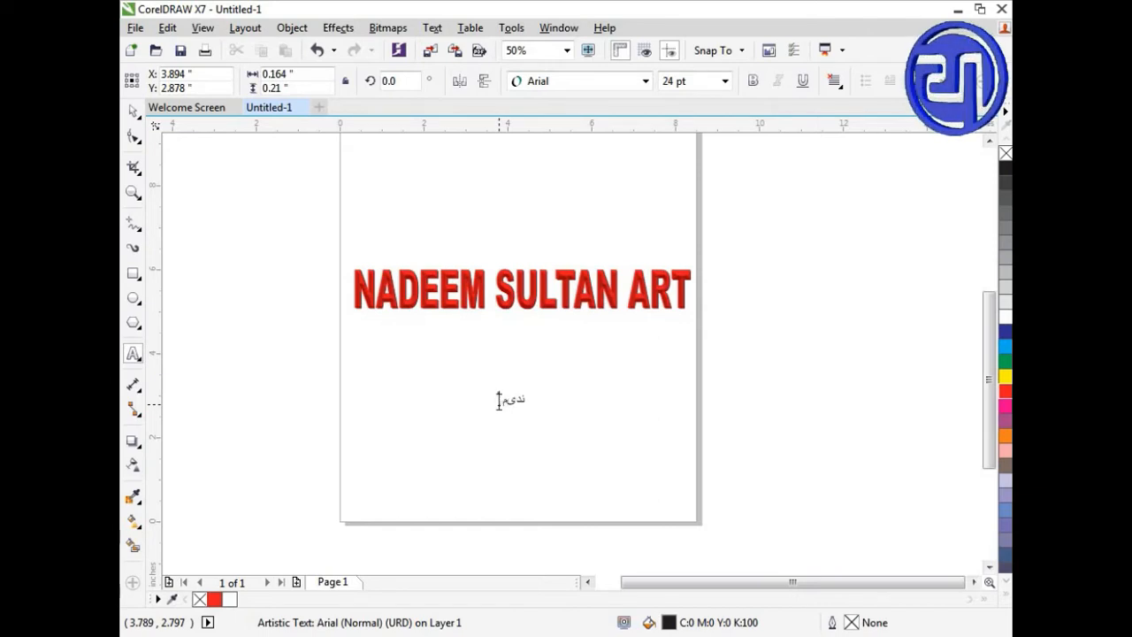
type(" سل")
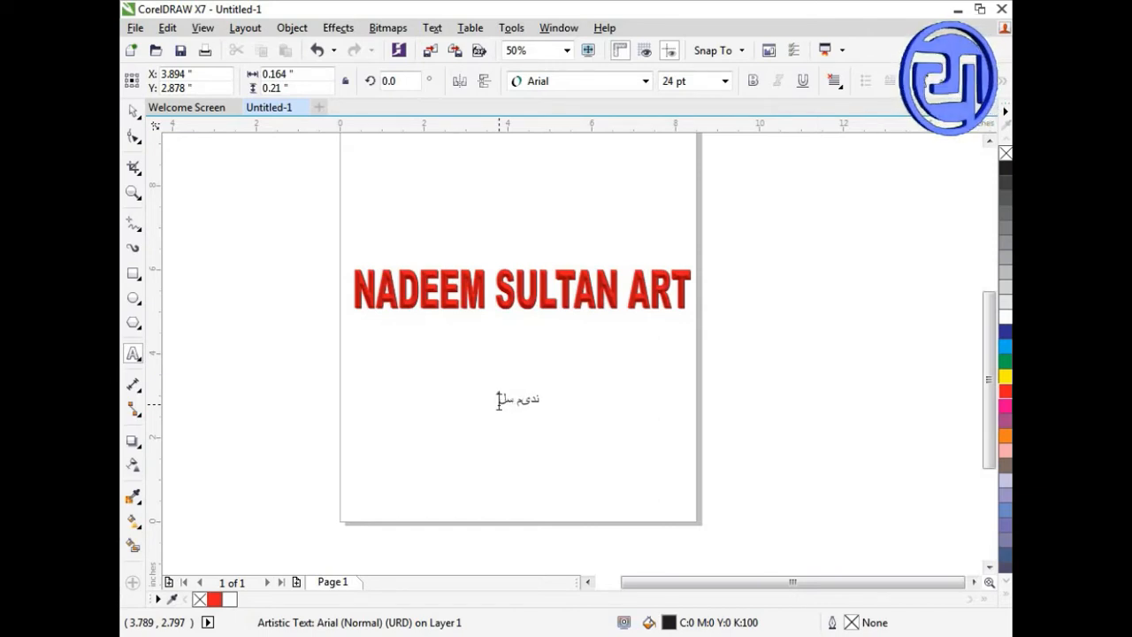
type("ط")
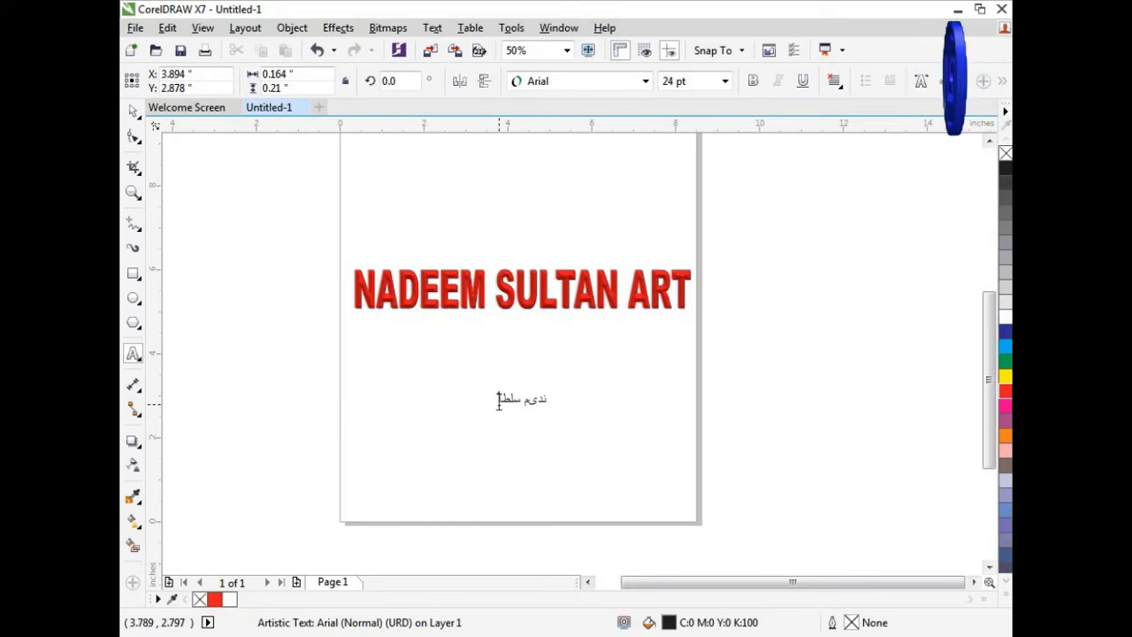
type("ان")
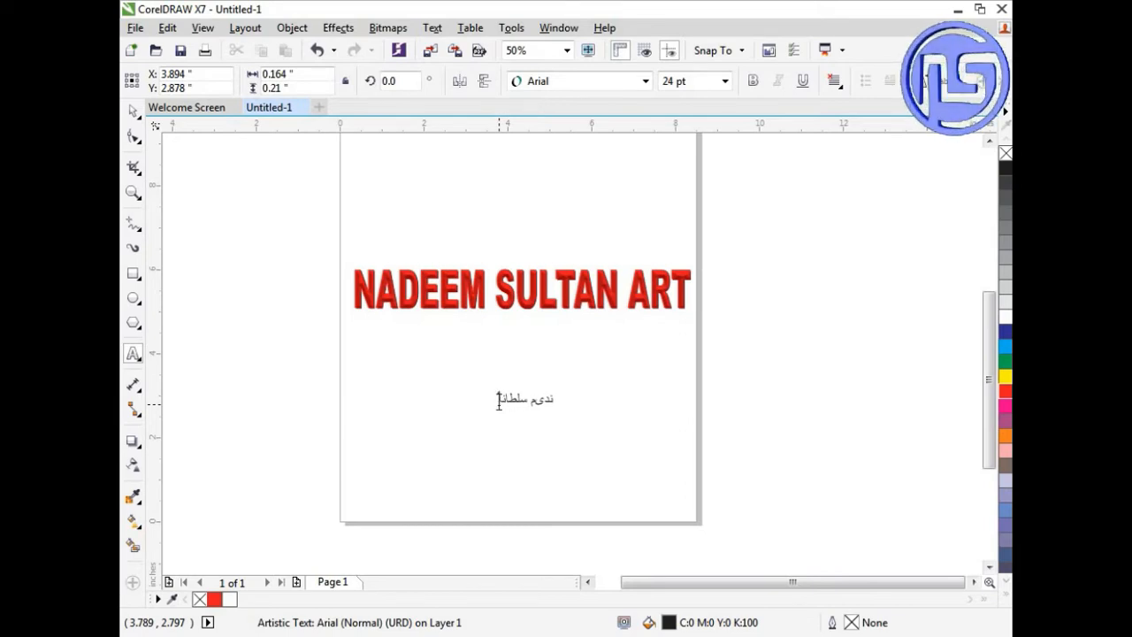
type(" آ")
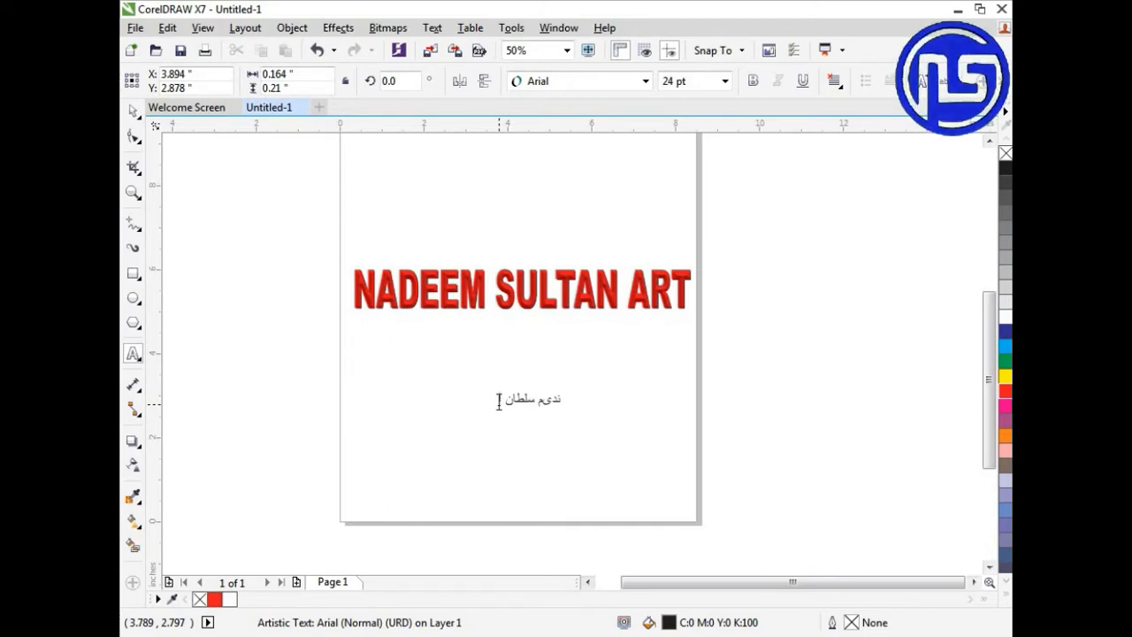
type(" آ")
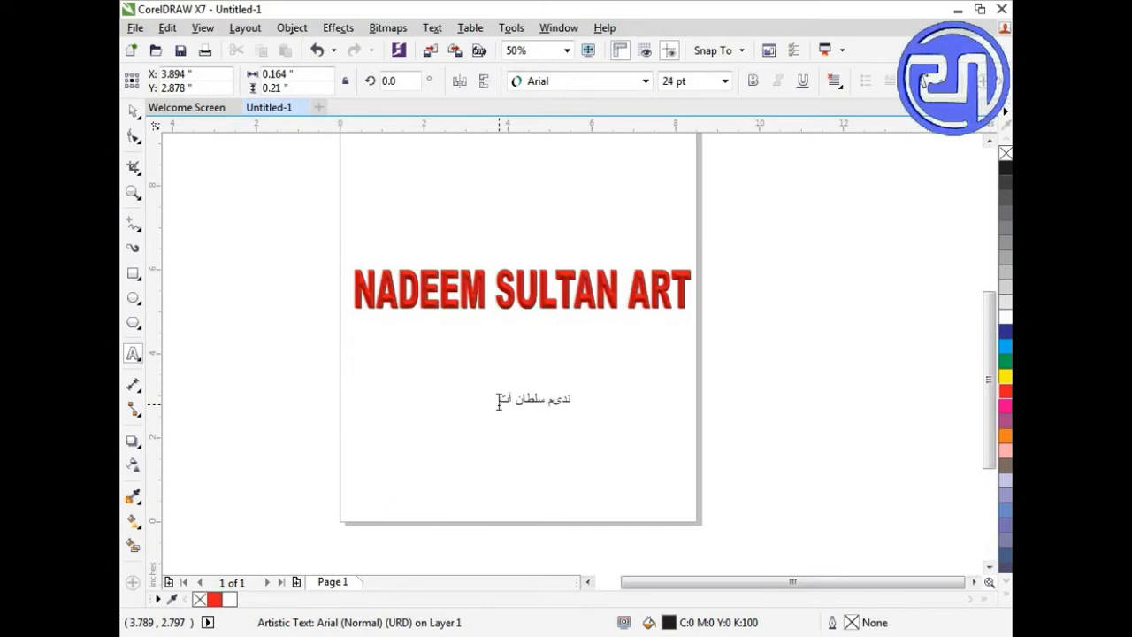
key("BackSpace")
key("BackSpace")
key("BackSpace")
type("ارٹ")
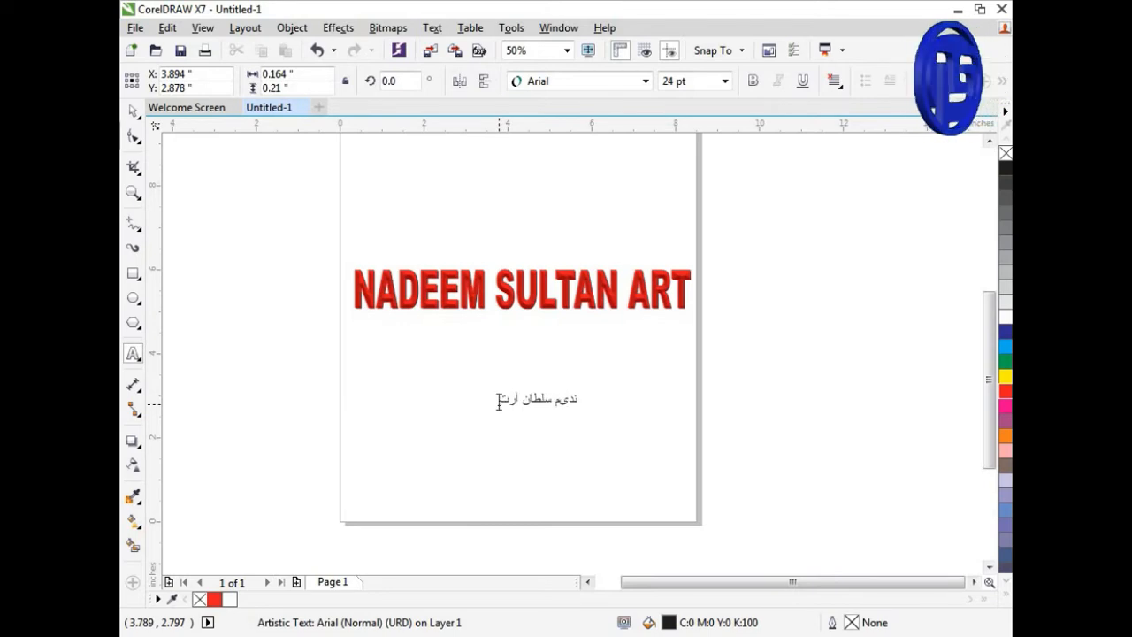
left_click(131, 114)
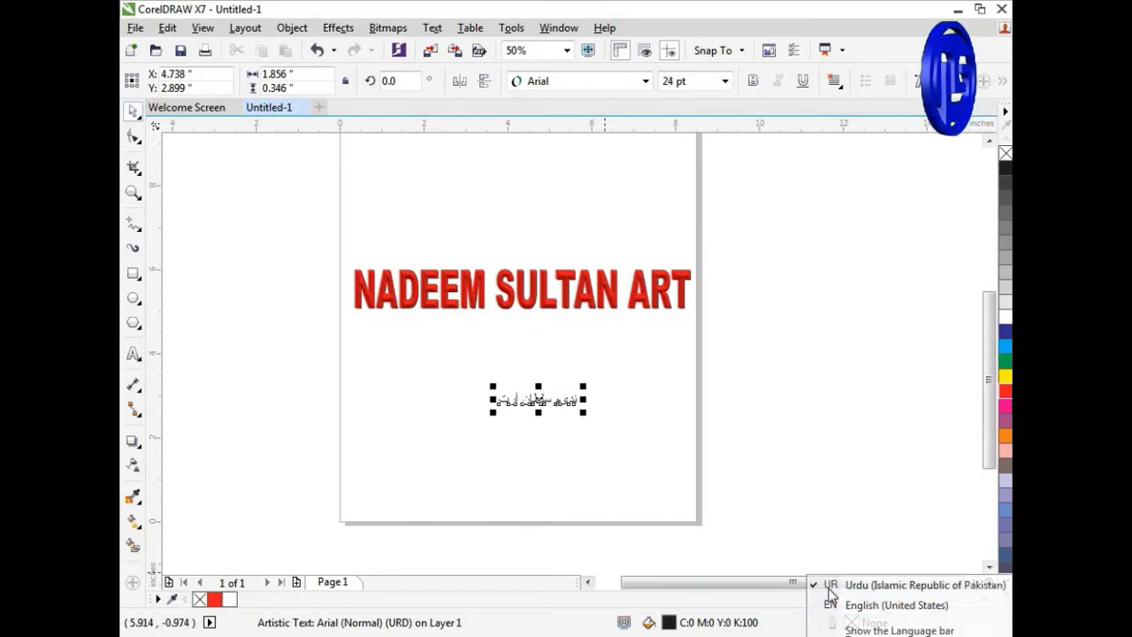
left_click(885, 607)
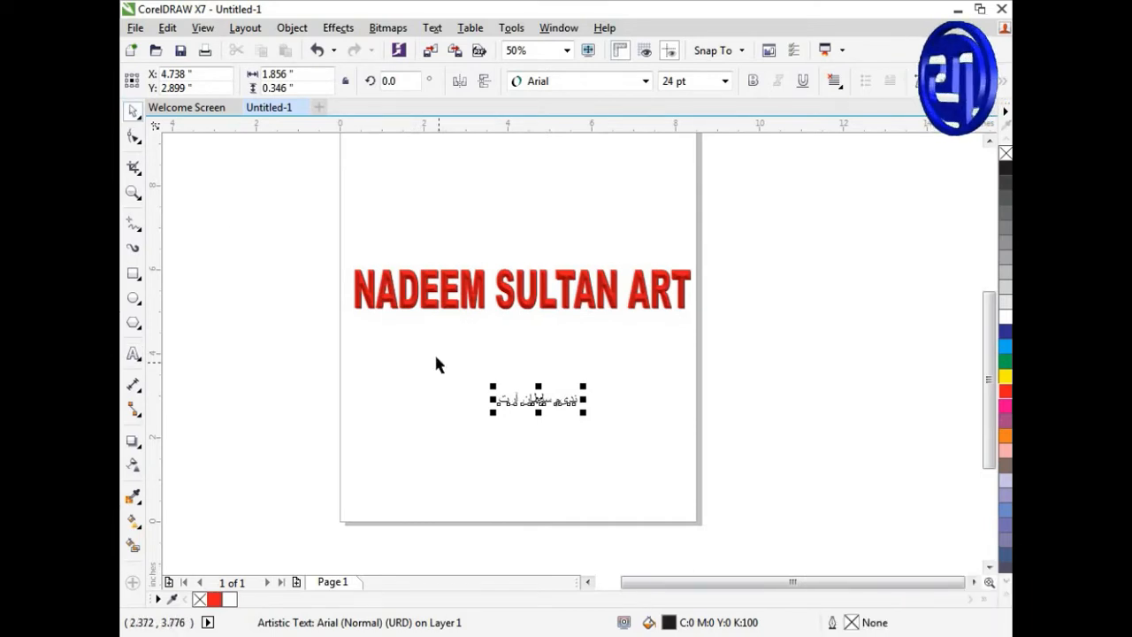
Set the font of the Urdu text below the red lettering to Aslam
left_click_drag(435, 354, 626, 425)
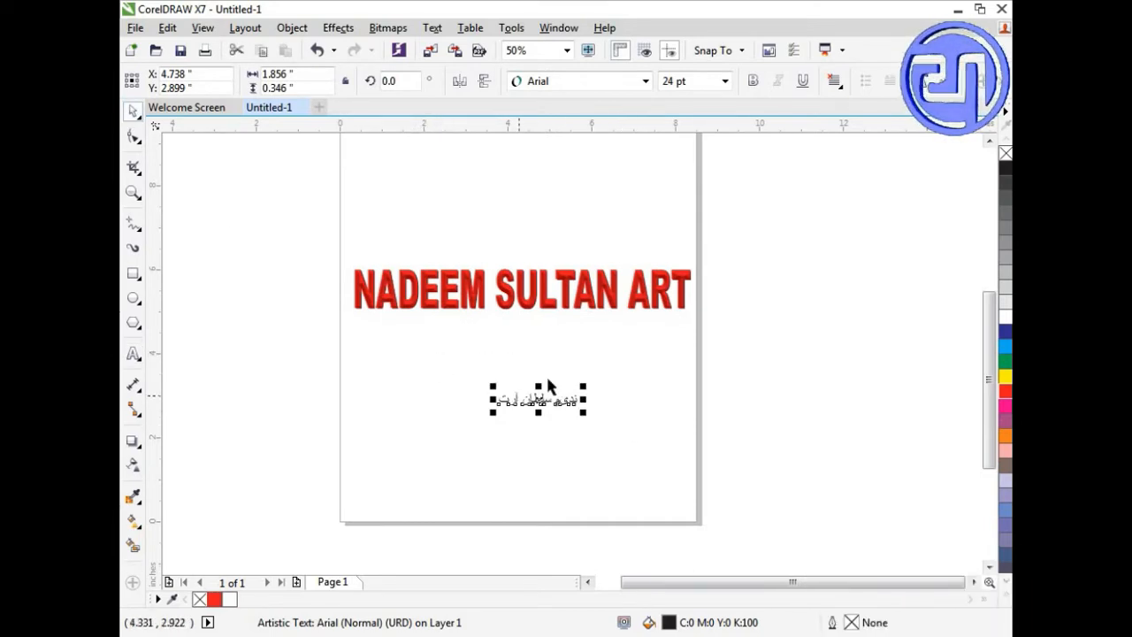
left_click(571, 81)
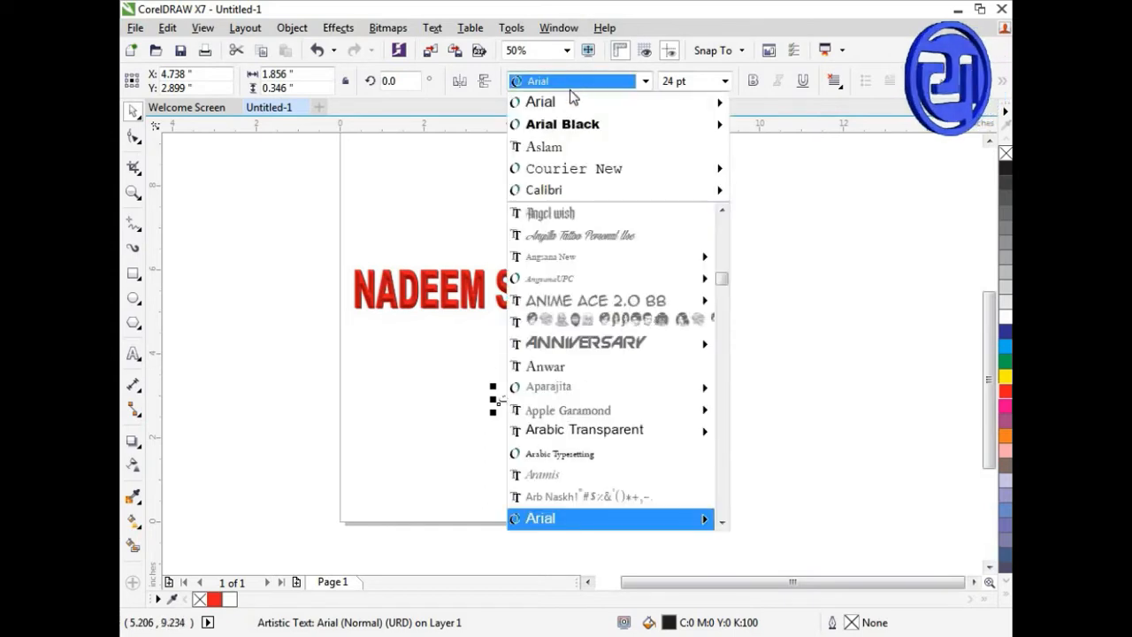
left_click(559, 149)
Replace the final letter ت of the Urdu text with ٹ, using the Urdu keyboard input language
scroll(535, 421, "up", 3)
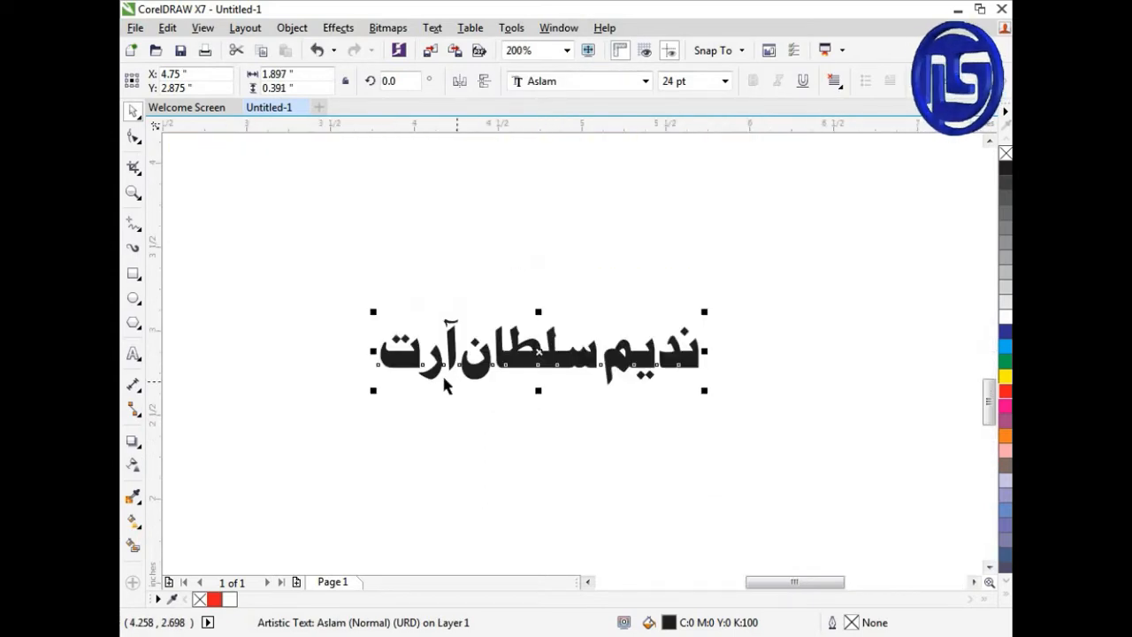
double_click(408, 365)
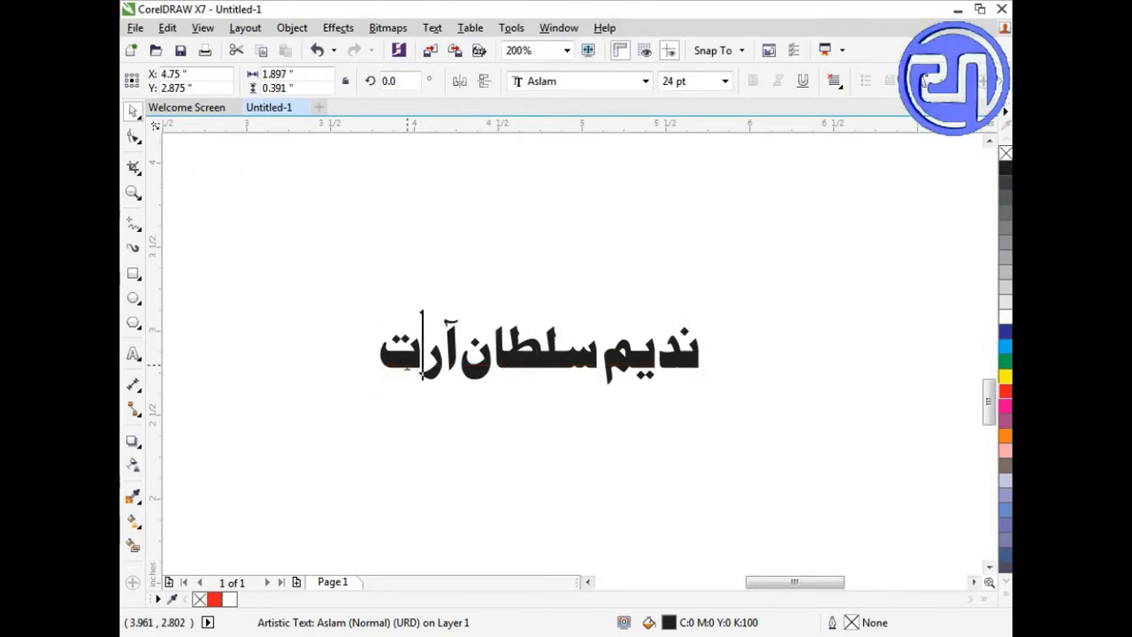
left_click(380, 359)
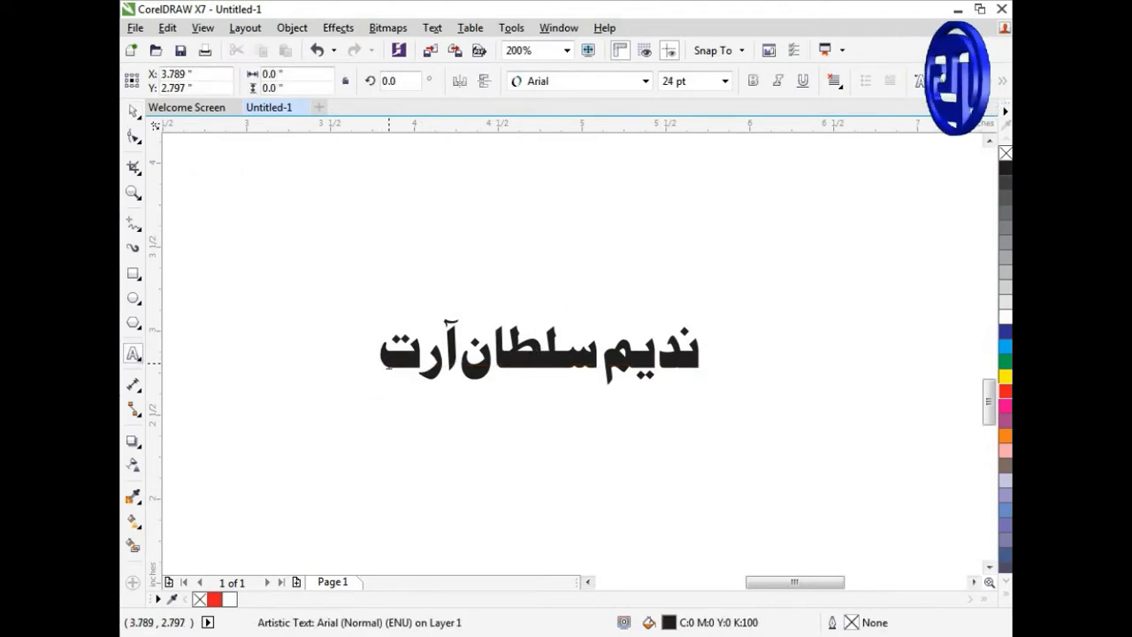
left_click(823, 635)
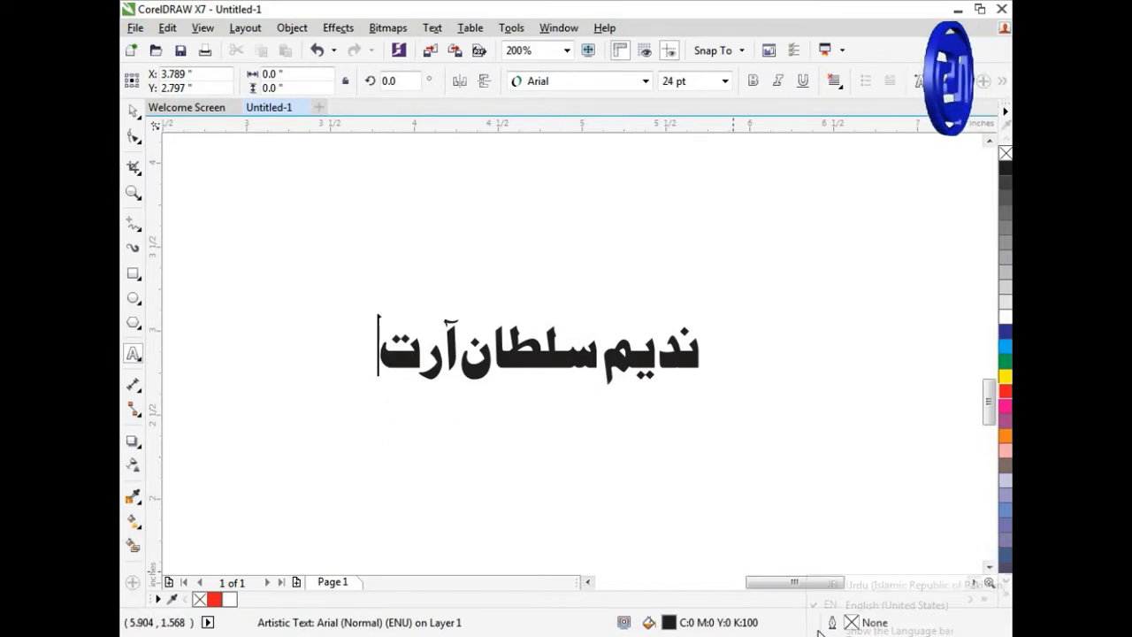
left_click(840, 585)
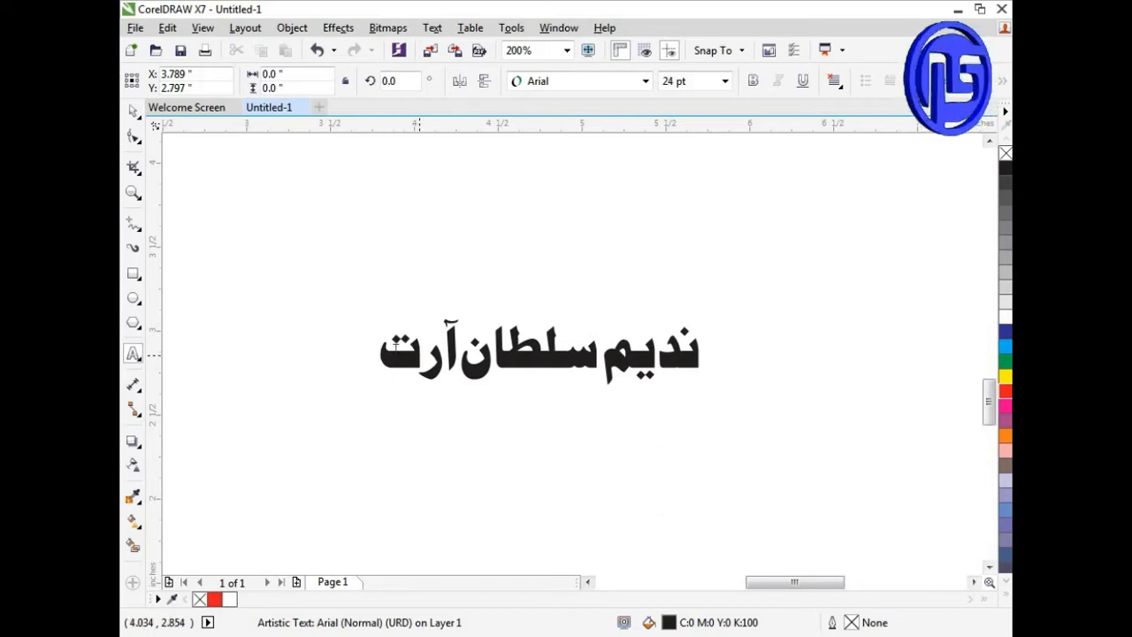
left_click_drag(419, 354, 366, 352)
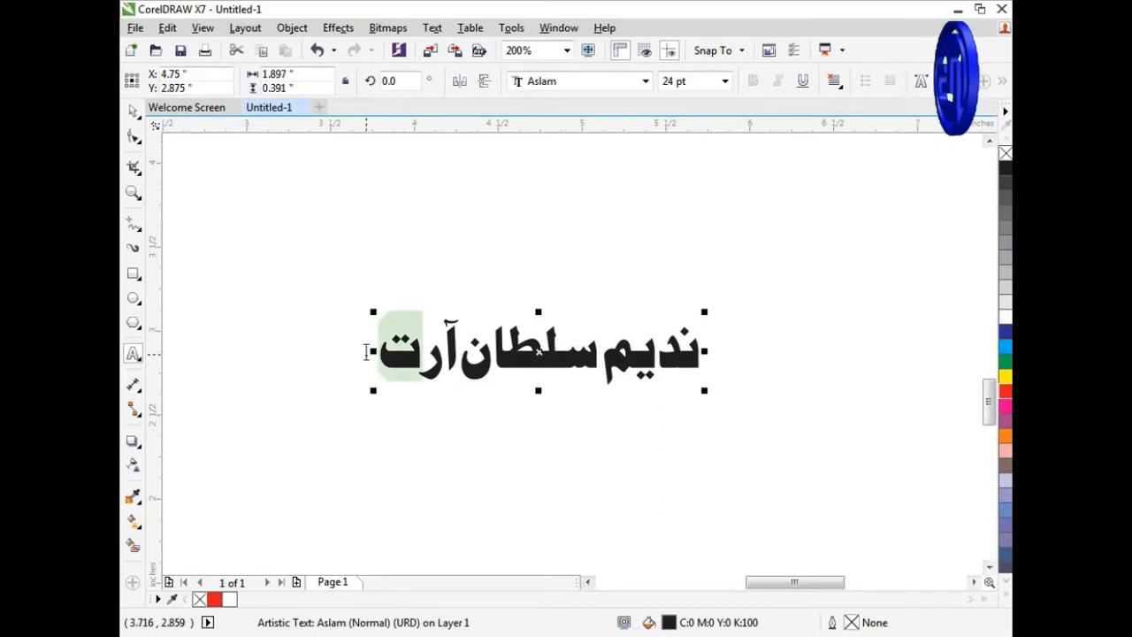
type("ٹ")
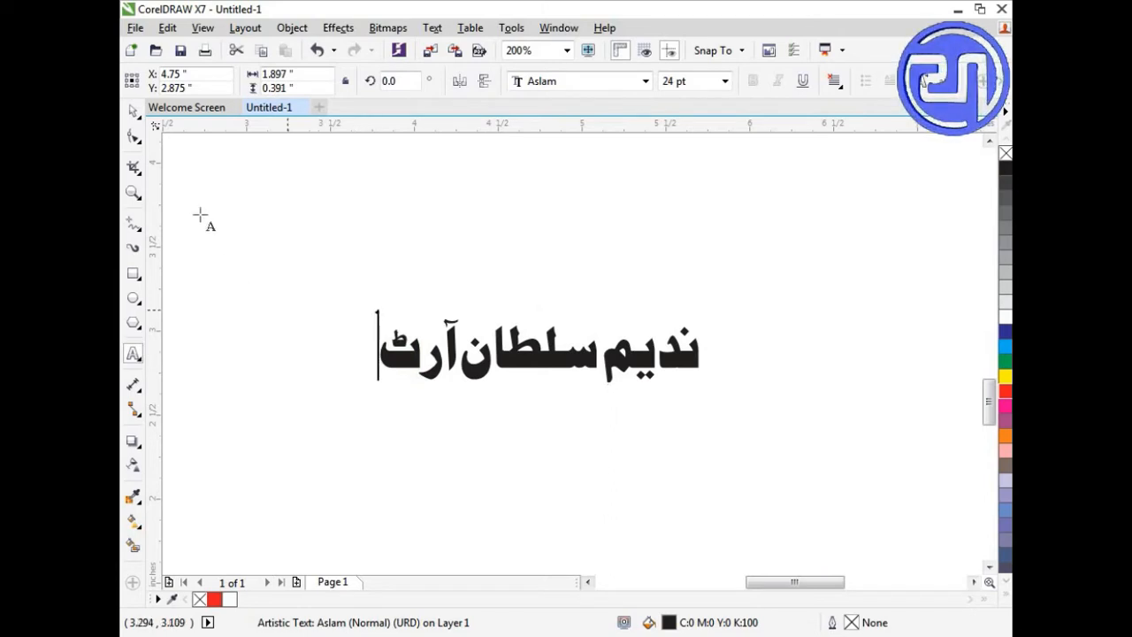
left_click(133, 111)
left_click(446, 409)
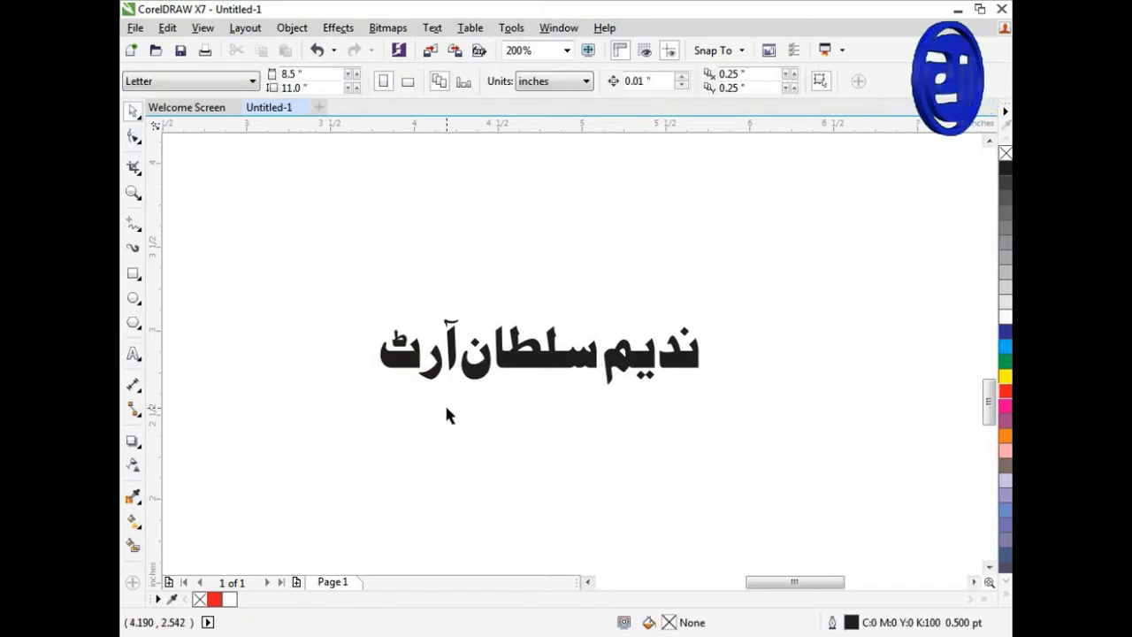
Enlarge the Urdu text to about 6.77 inches wide, filling most of the page width below the red lettering
scroll(444, 402, "down", 2)
left_click(511, 396)
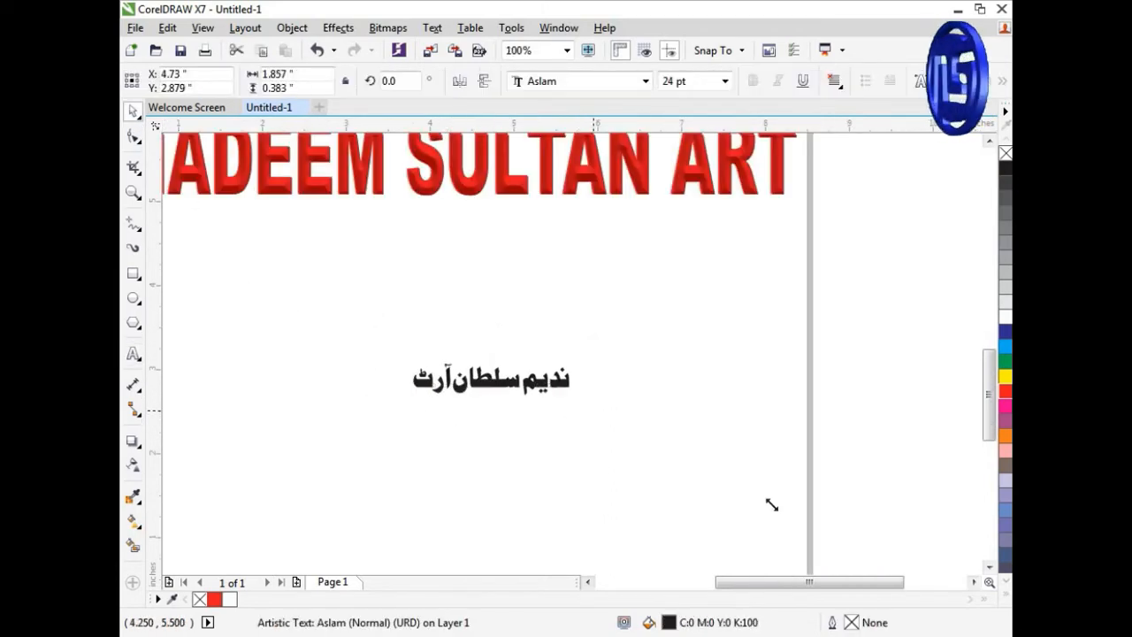
left_click_drag(772, 504, 807, 515)
left_click_drag(407, 450, 210, 466)
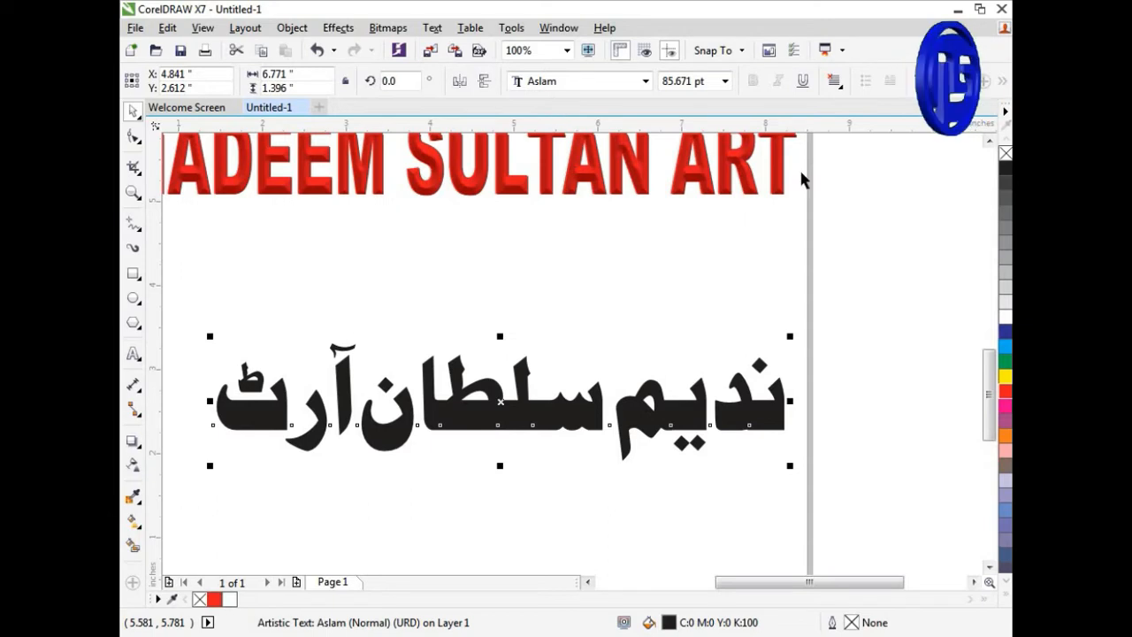
Remove the Urdu text's fill and give it a black outline
left_click(1006, 153)
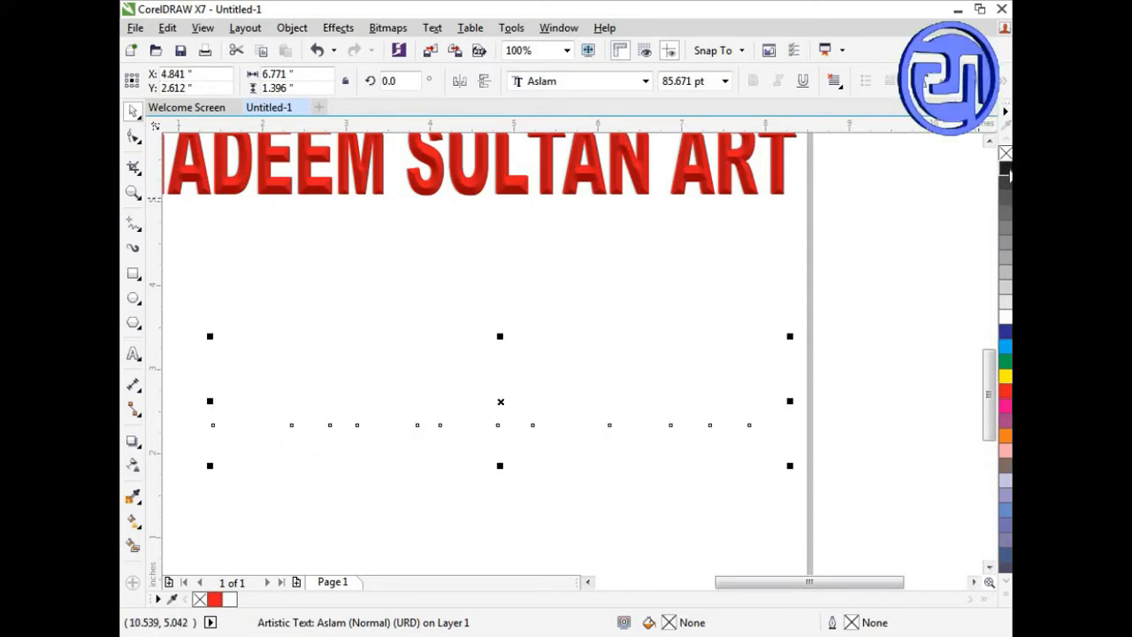
right_click(1005, 168)
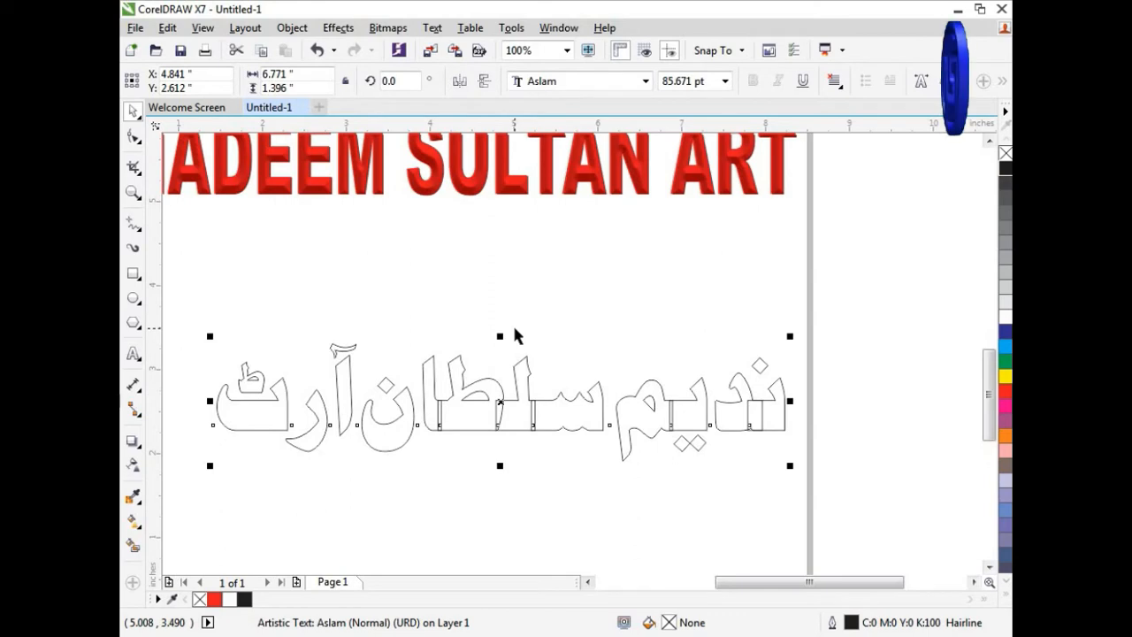
Convert the Urdu text to curves and break the curve apart into separate letter pieces
key("ctrl+q")
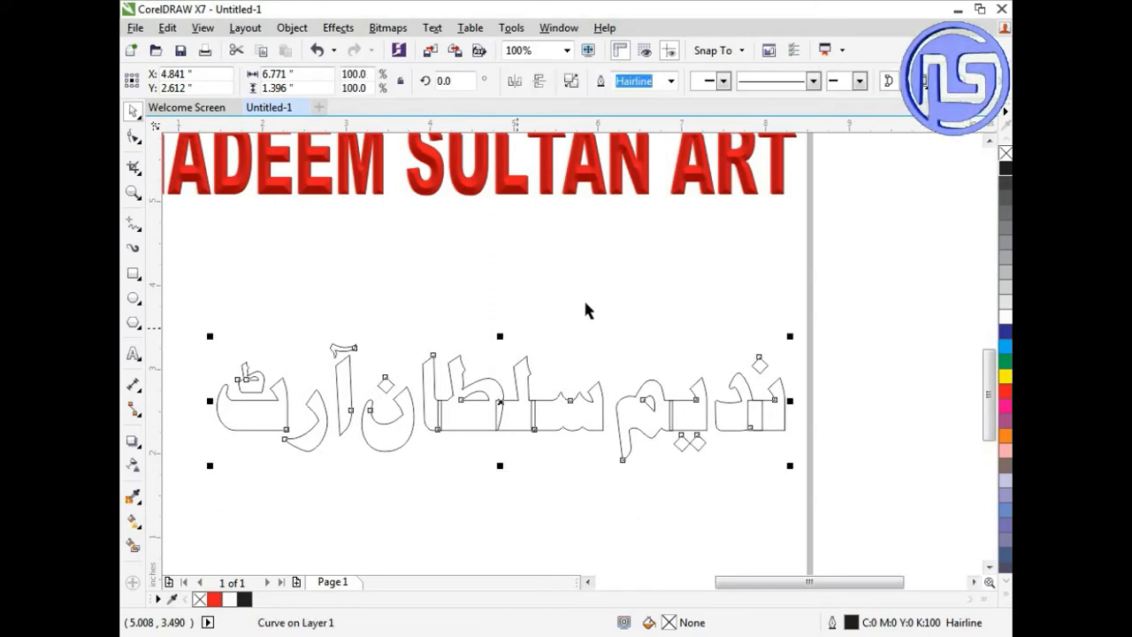
key("Escape")
left_click(768, 423)
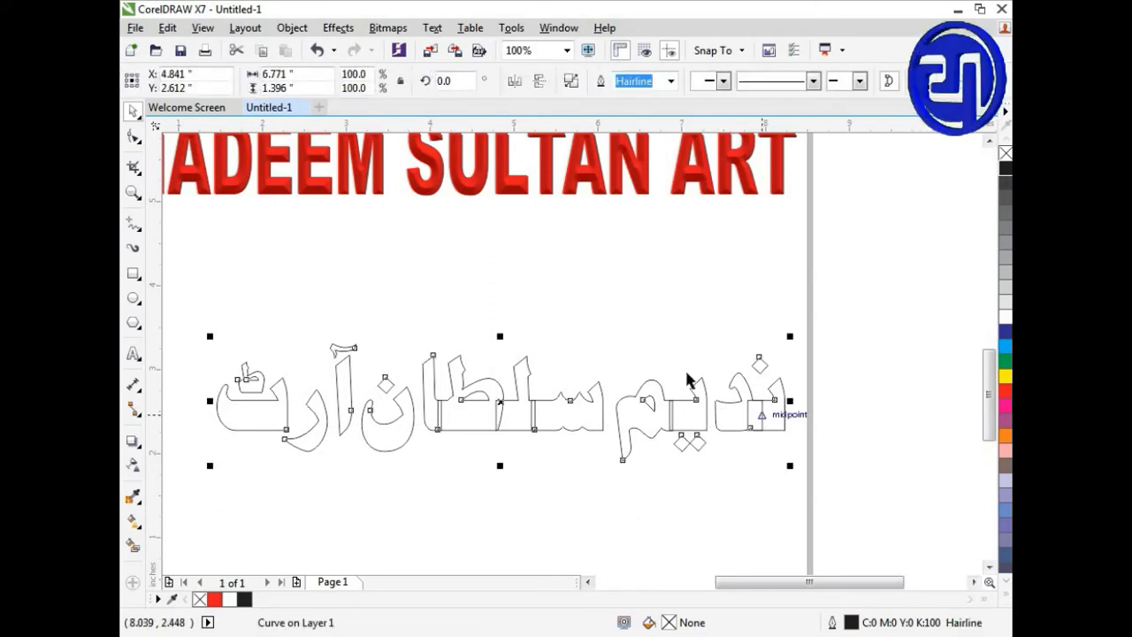
left_click(570, 81)
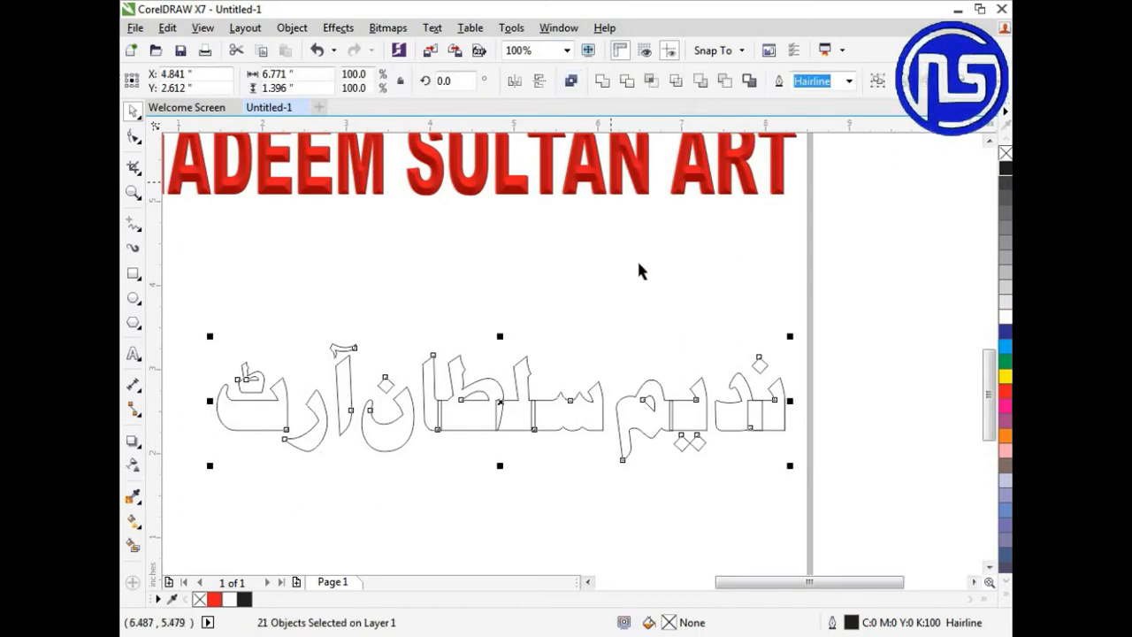
key("Escape")
Weld the four overlapping letter pieces سلطا of the middle word into one shape
left_click(432, 423)
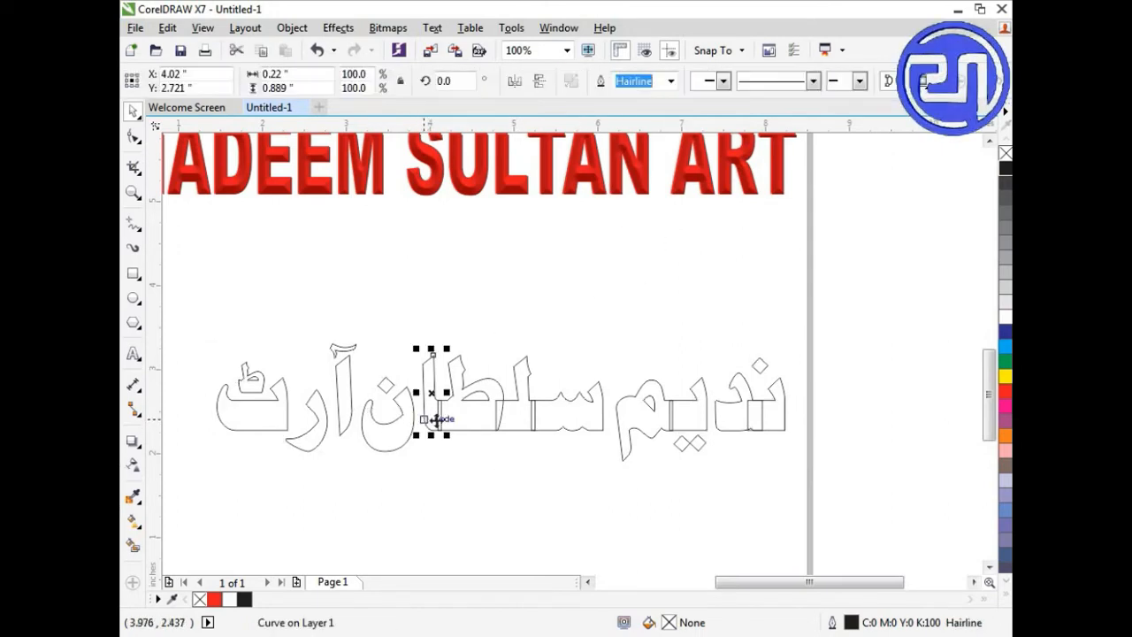
left_click(475, 424, "shift")
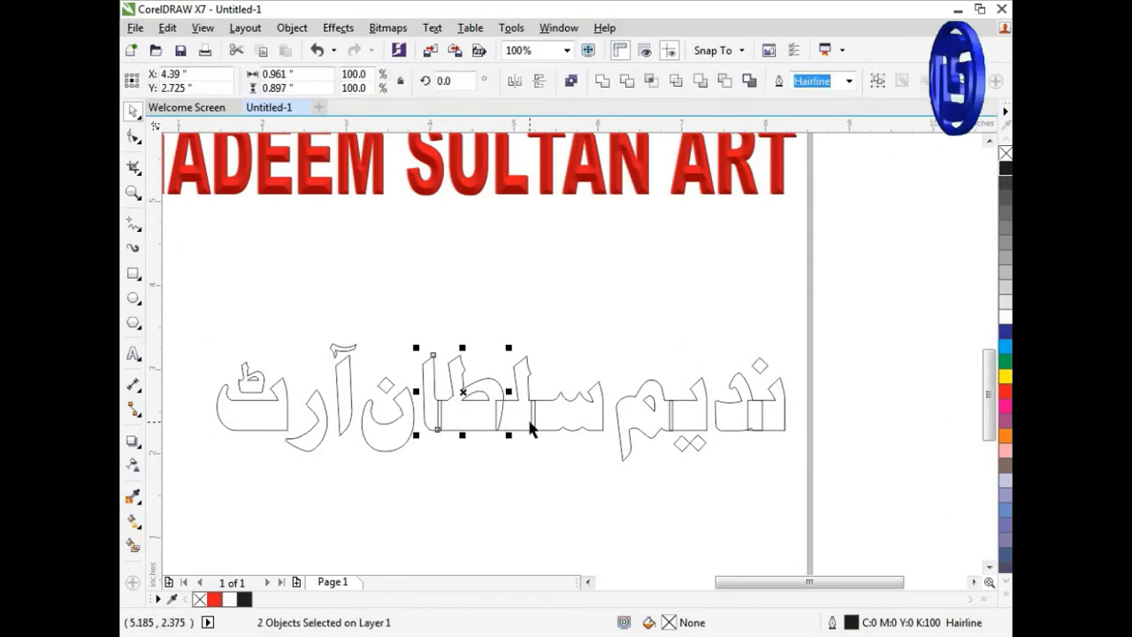
left_click(515, 423, "shift")
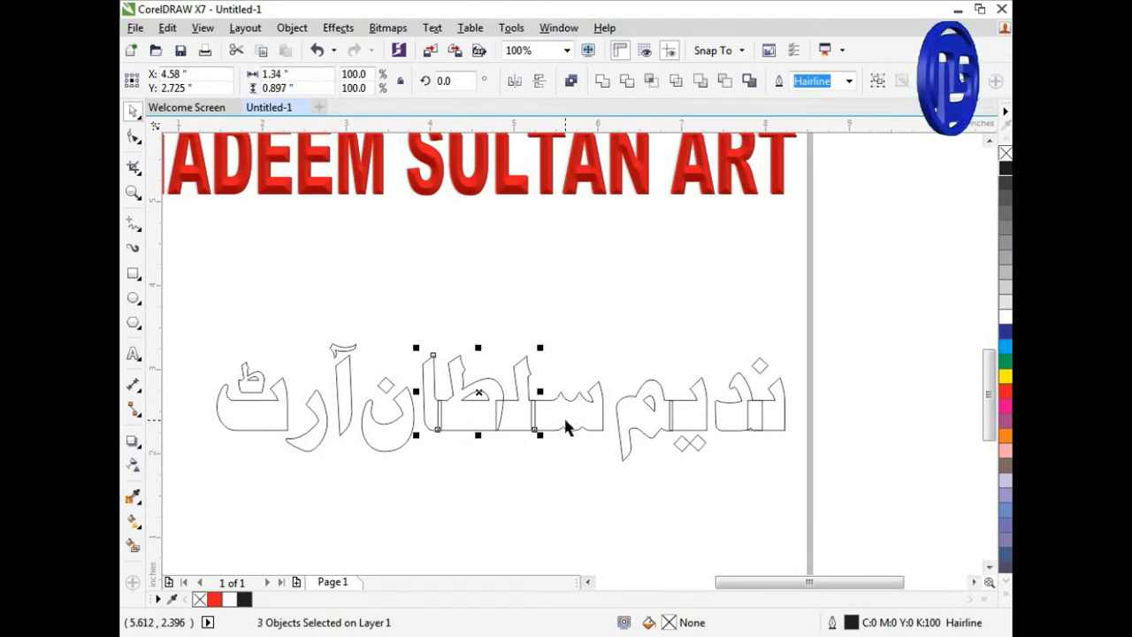
left_click(568, 429, "shift")
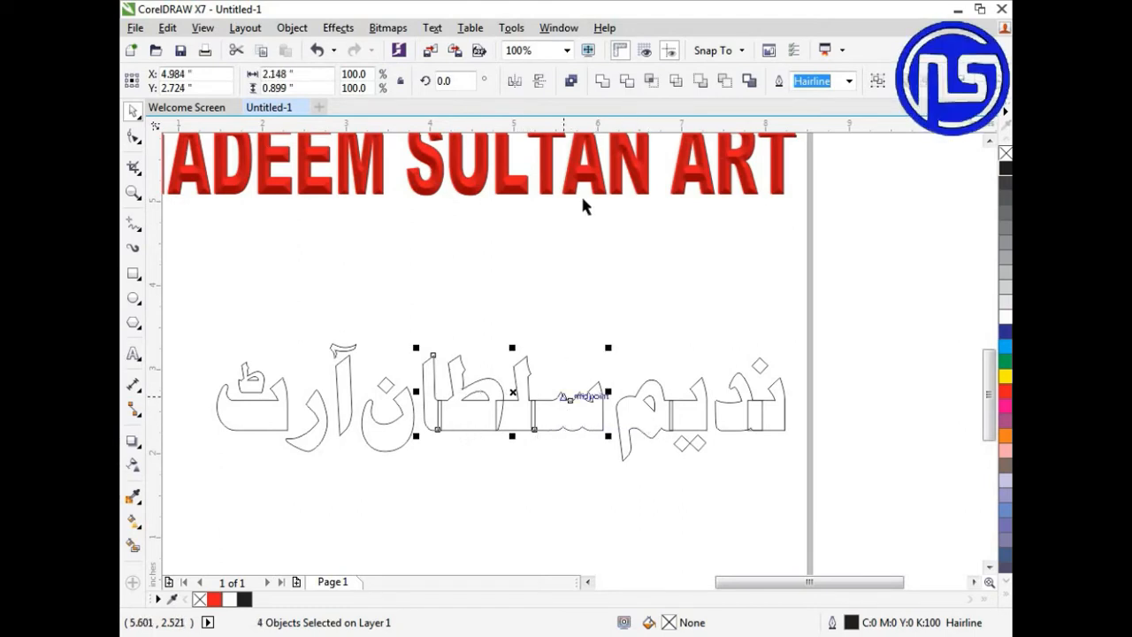
left_click(602, 80)
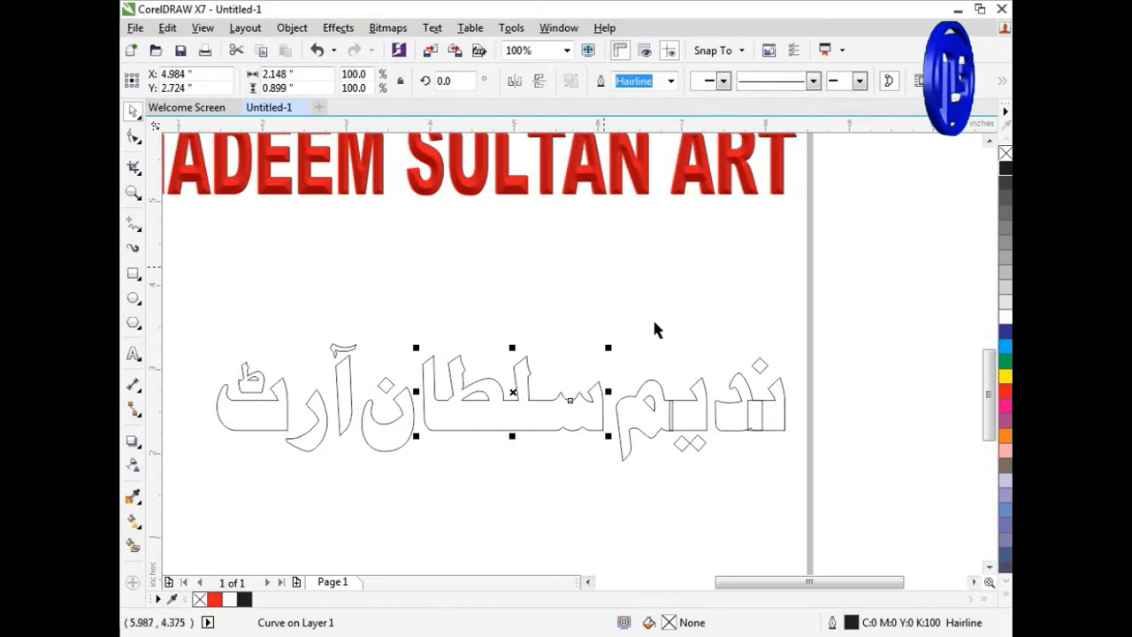
Weld the two overlapping pieces of یم into one shape and the two pieces of ند into another
left_click(645, 399)
left_click(646, 426)
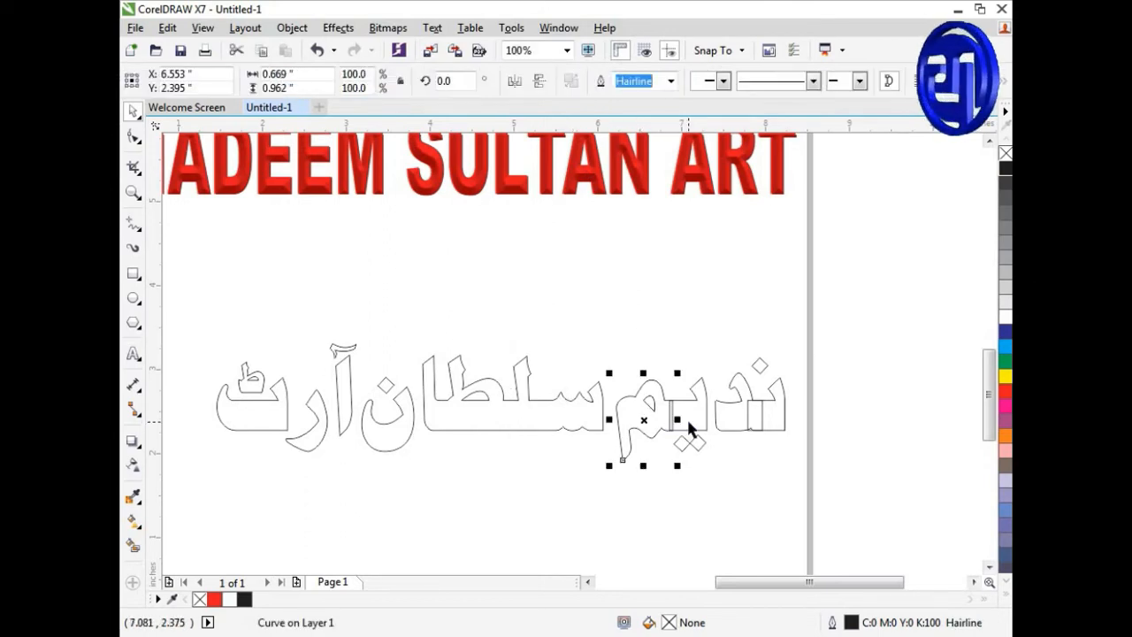
left_click(691, 425, "shift")
left_click(602, 80)
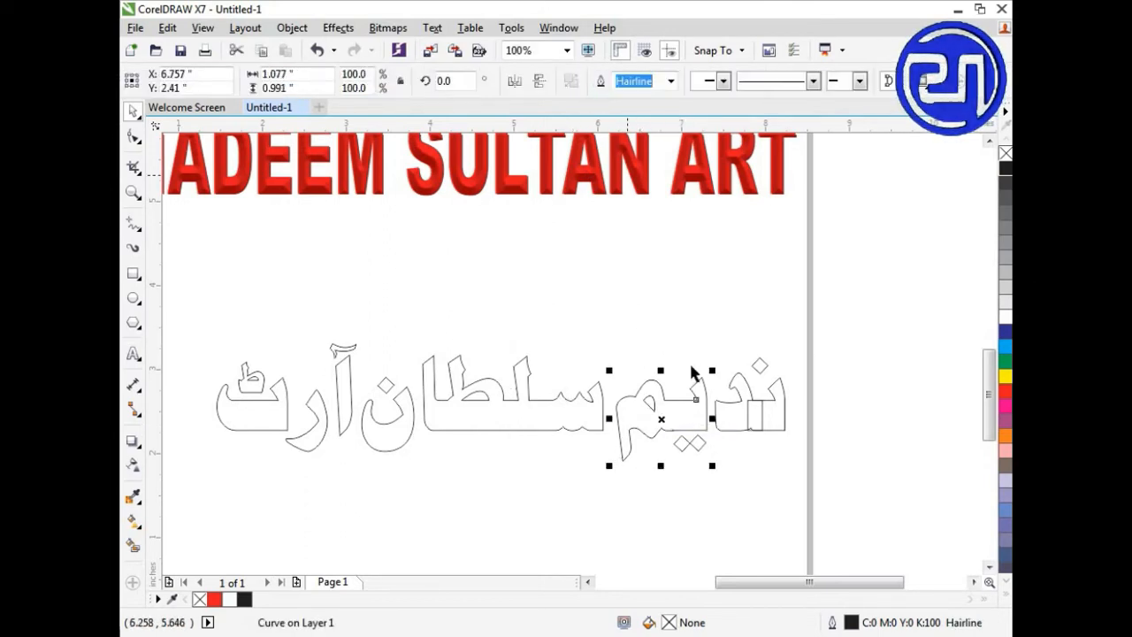
left_click(740, 422)
left_click(766, 434, "shift")
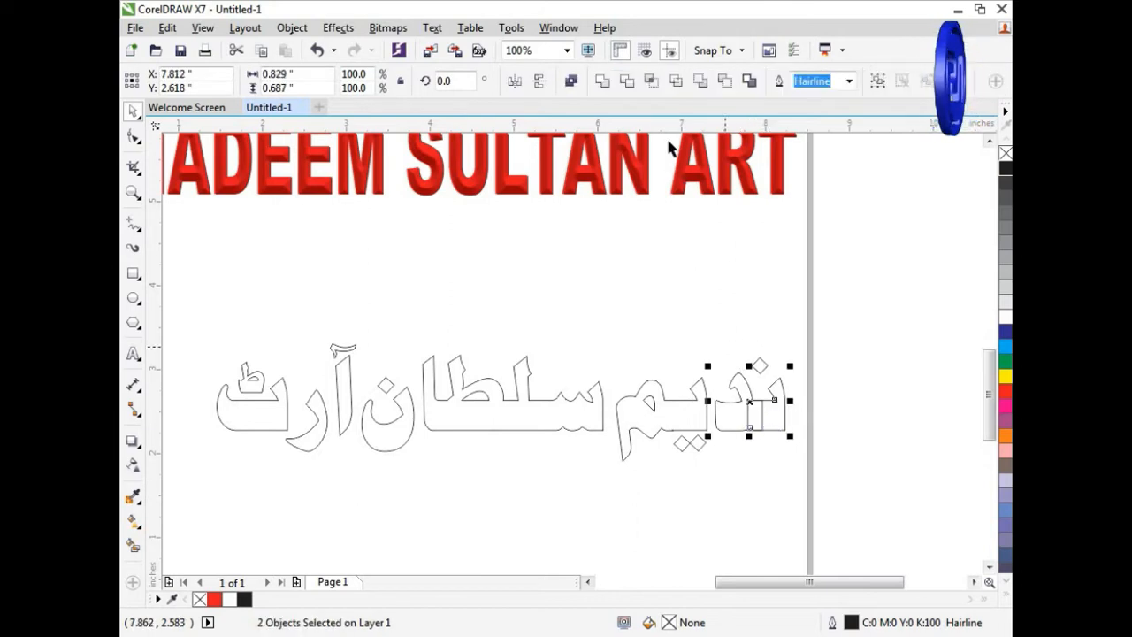
left_click(600, 82)
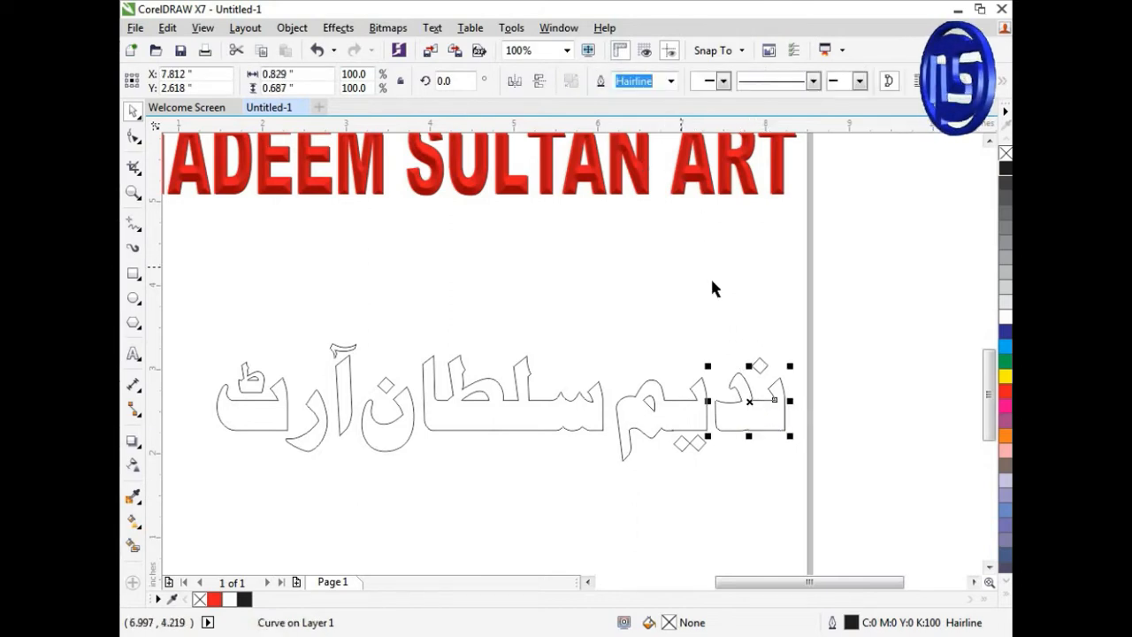
left_click(825, 257)
Try combining all the Urdu letter outlines into a single curve
left_click_drag(628, 489, 198, 506)
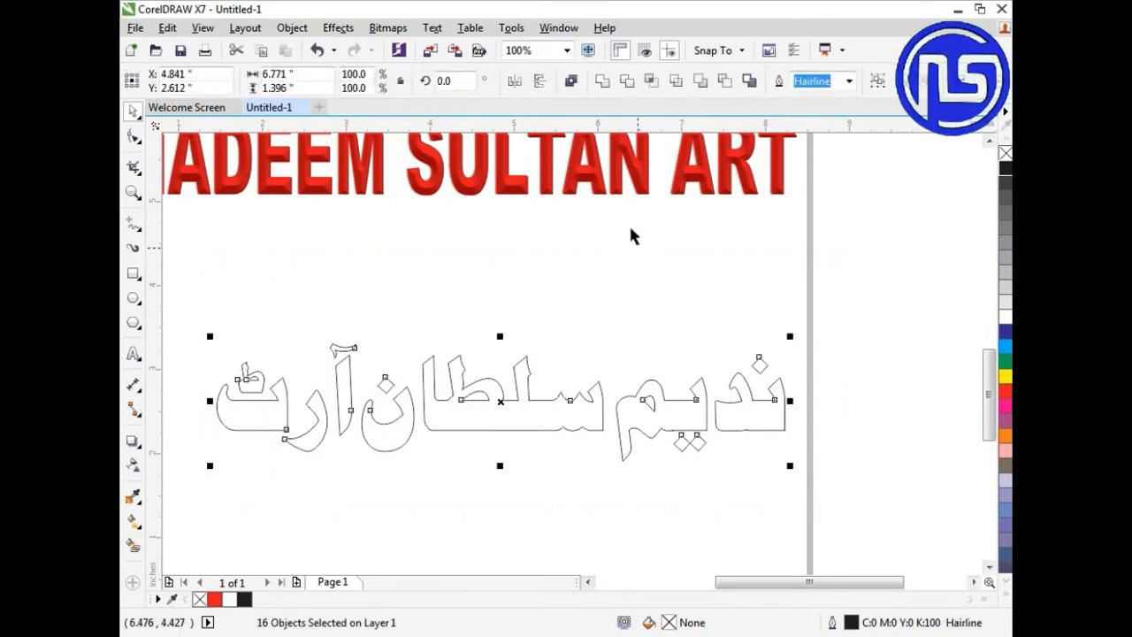
left_click(572, 81)
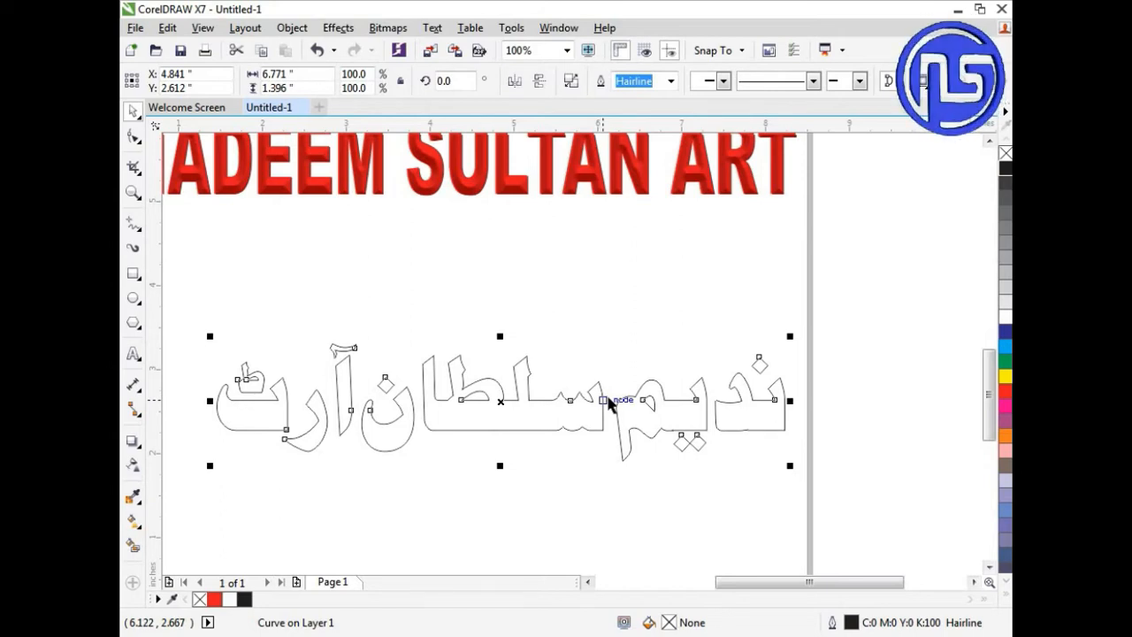
key("ctrl+z")
Select all the Urdu letter outlines and open the Bevel effect settings
scroll(609, 405, "down", 1)
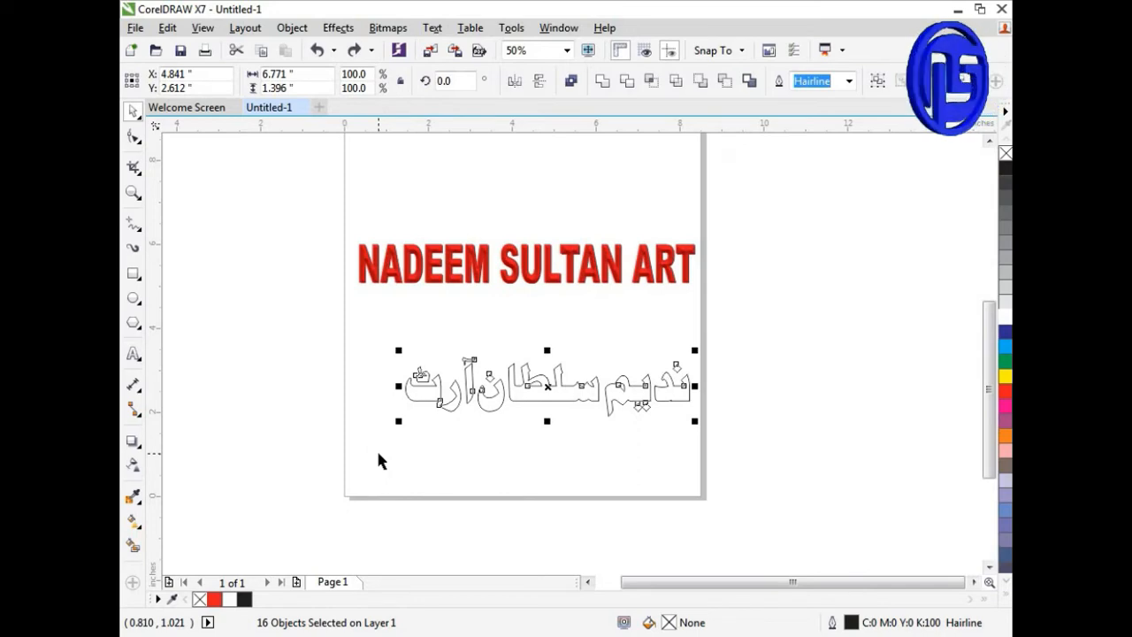
left_click_drag(355, 322, 709, 461)
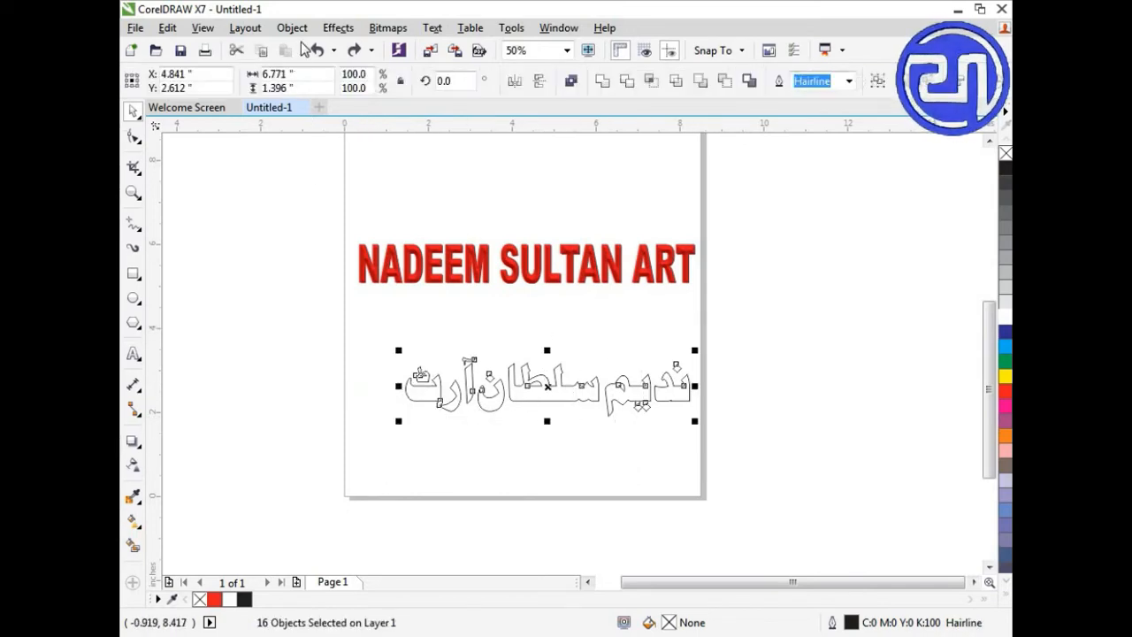
left_click(336, 27)
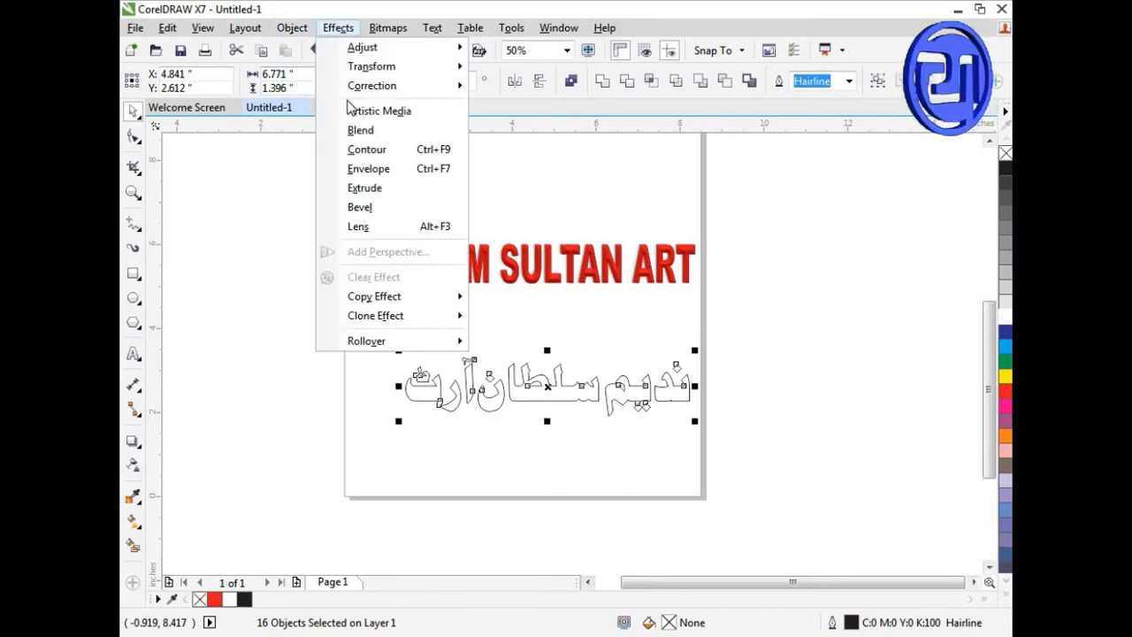
left_click(361, 209)
scroll(531, 306, "down", 1)
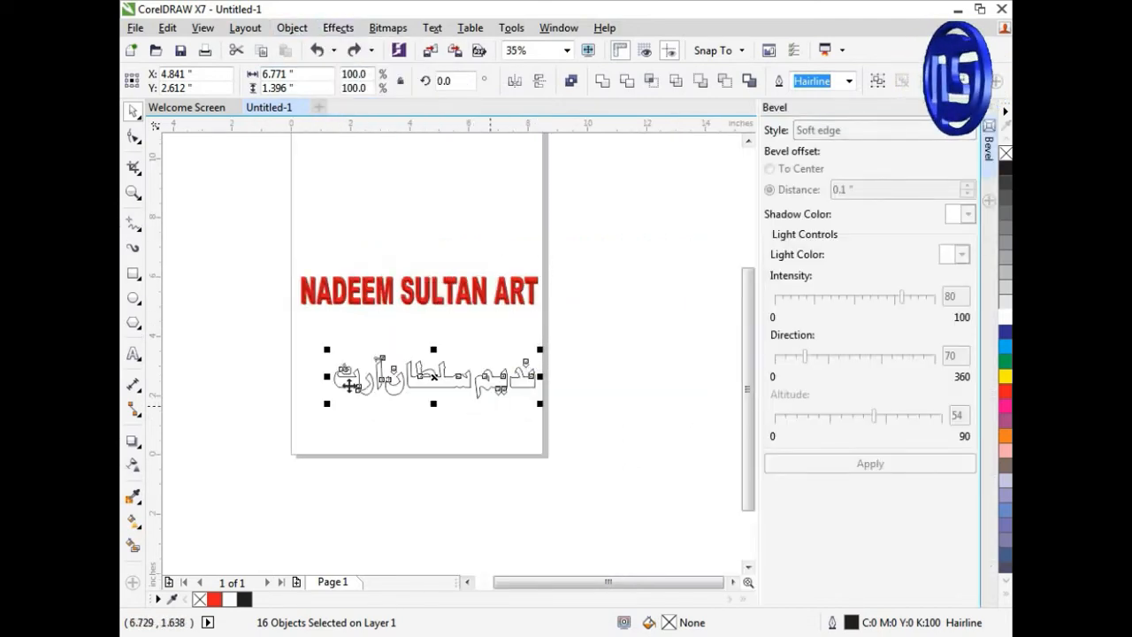
Fill all the Urdu letter shapes with cyan and combine them into a single curve
left_click(286, 329)
left_click_drag(277, 328, 575, 428)
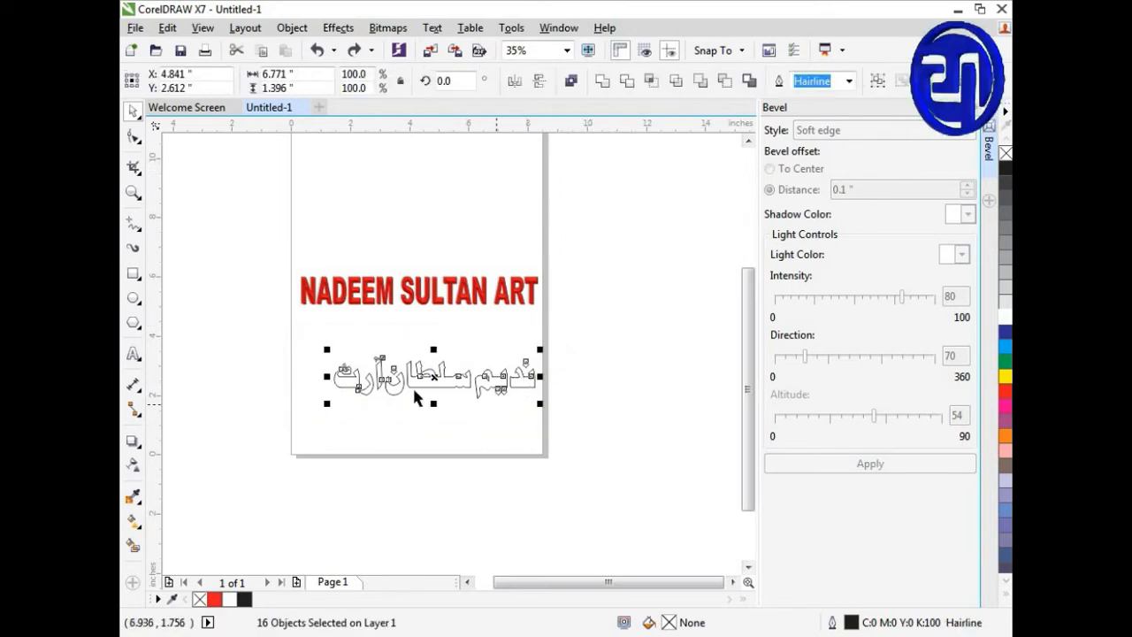
left_click(1005, 347)
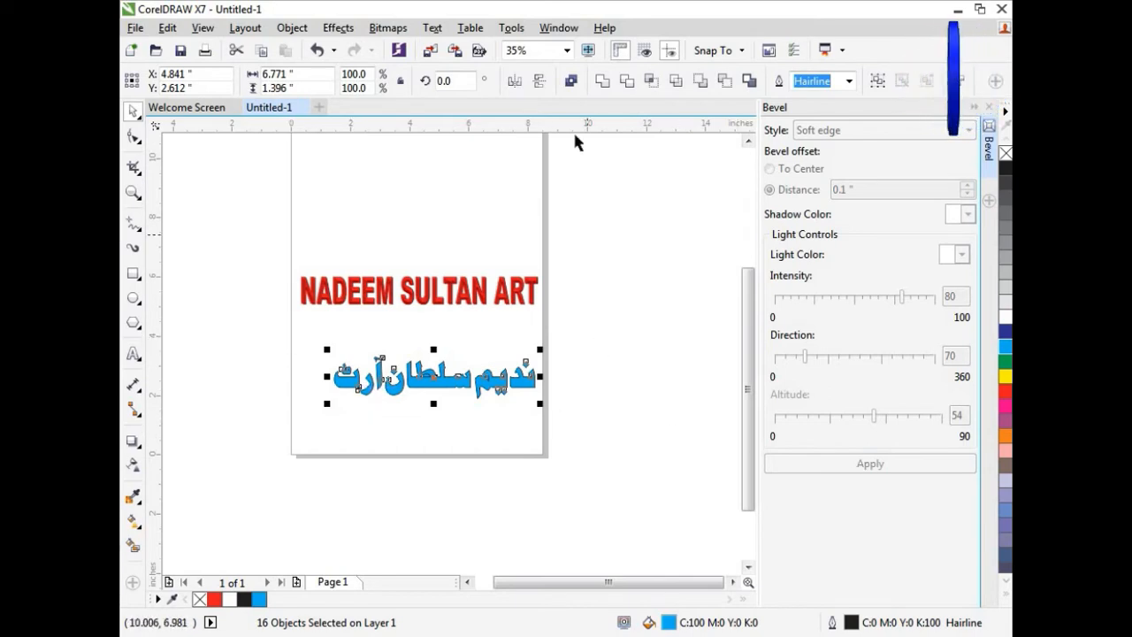
left_click(572, 82)
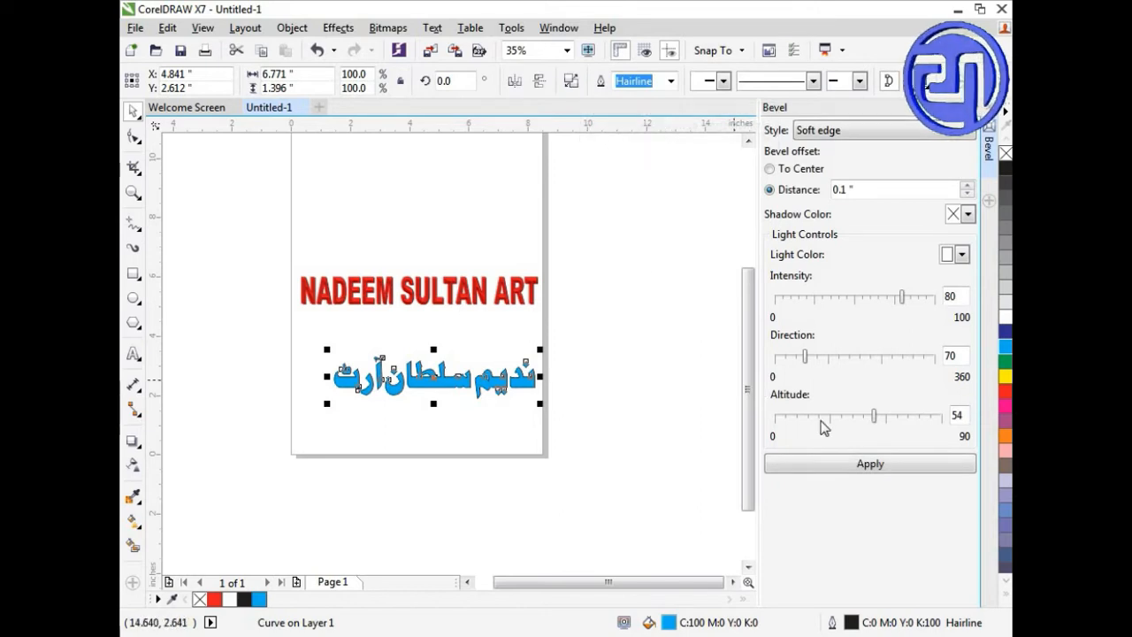
Apply the soft-edge bevel to the combined Urdu curve with distance 0.1", intensity 80, direction 70 and altitude 54
left_click(871, 467)
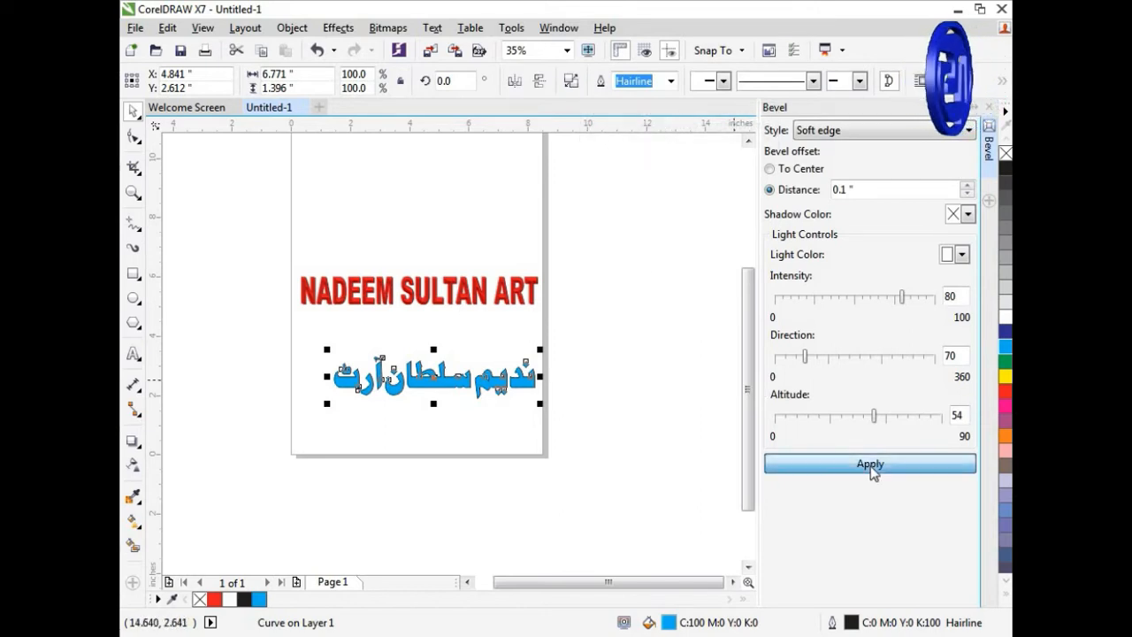
left_click(531, 409)
scroll(516, 383, "up", 2)
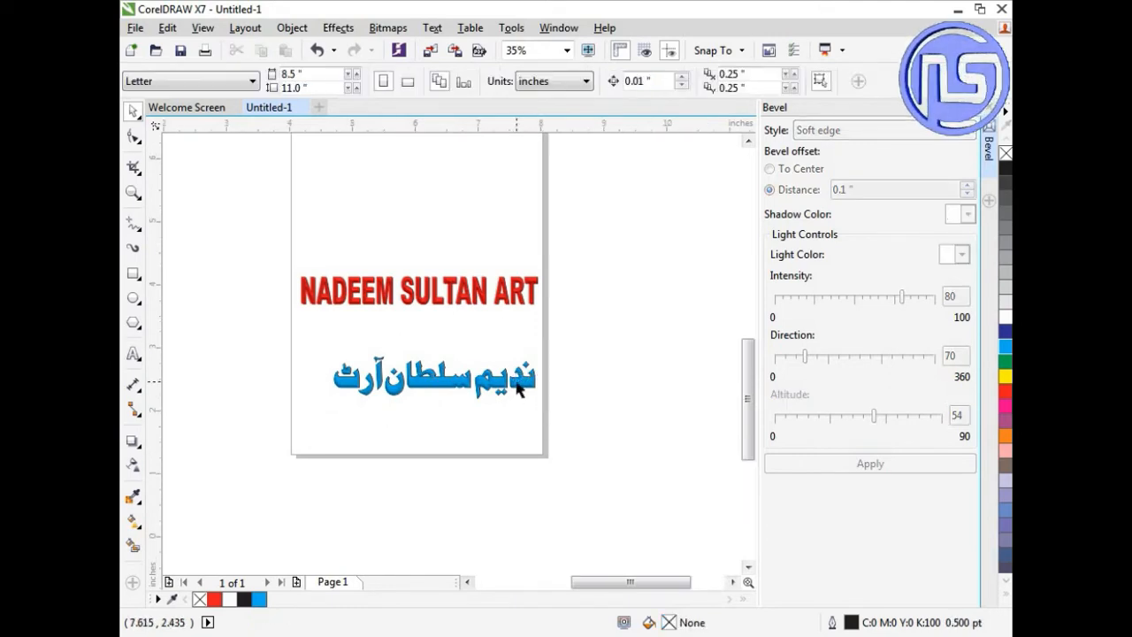
Inspect the beveled Urdu letters up close and set the bevel's light altitude to 29
left_click(516, 382)
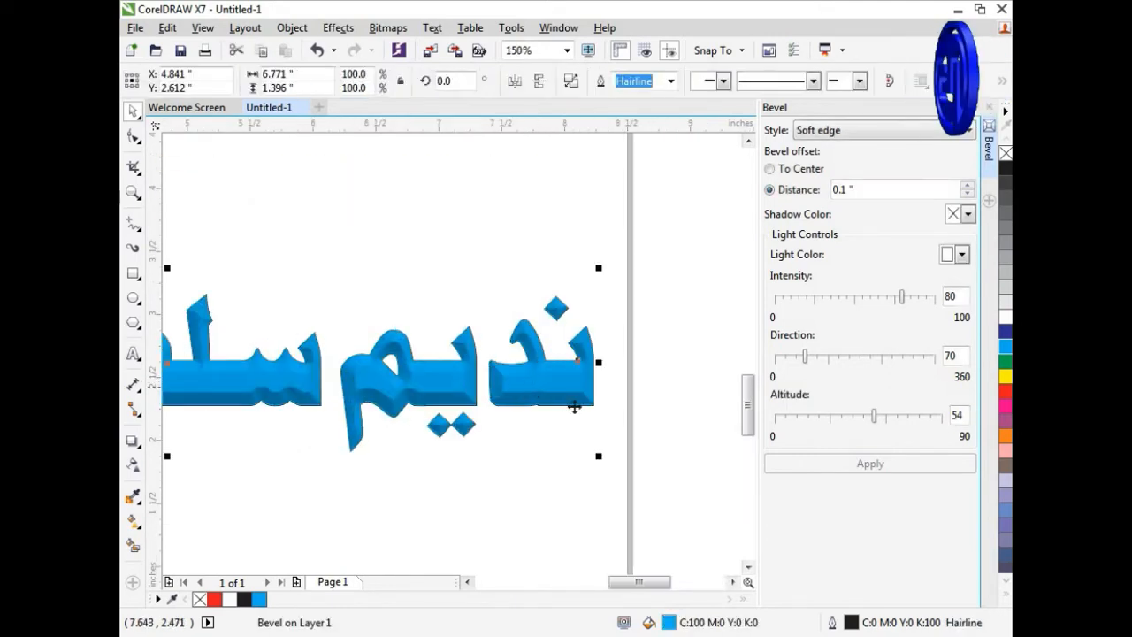
scroll(575, 405, "down", 1)
scroll(511, 387, "up", 1)
scroll(511, 386, "up", 1)
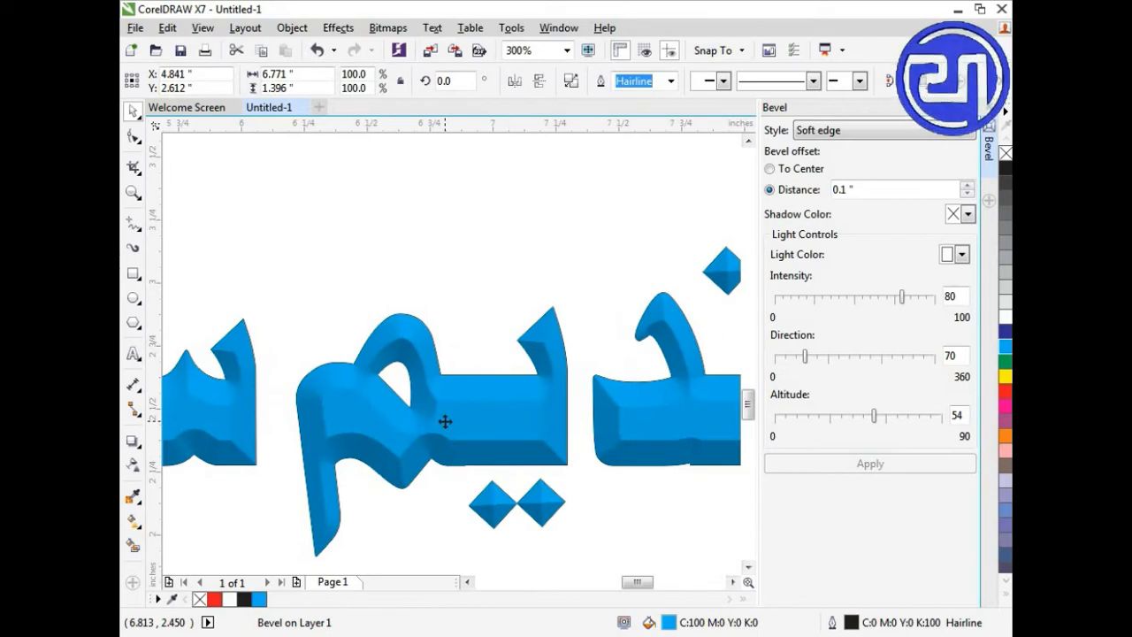
scroll(445, 422, "up", 1)
scroll(535, 354, "down", 3)
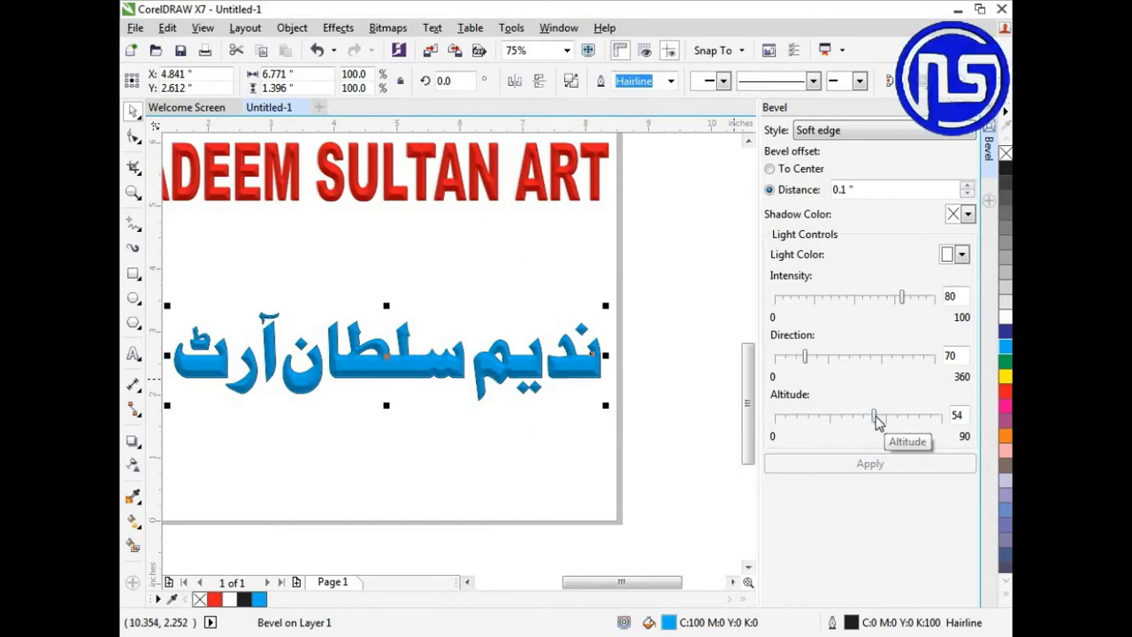
left_click_drag(876, 420, 829, 419)
left_click(840, 467)
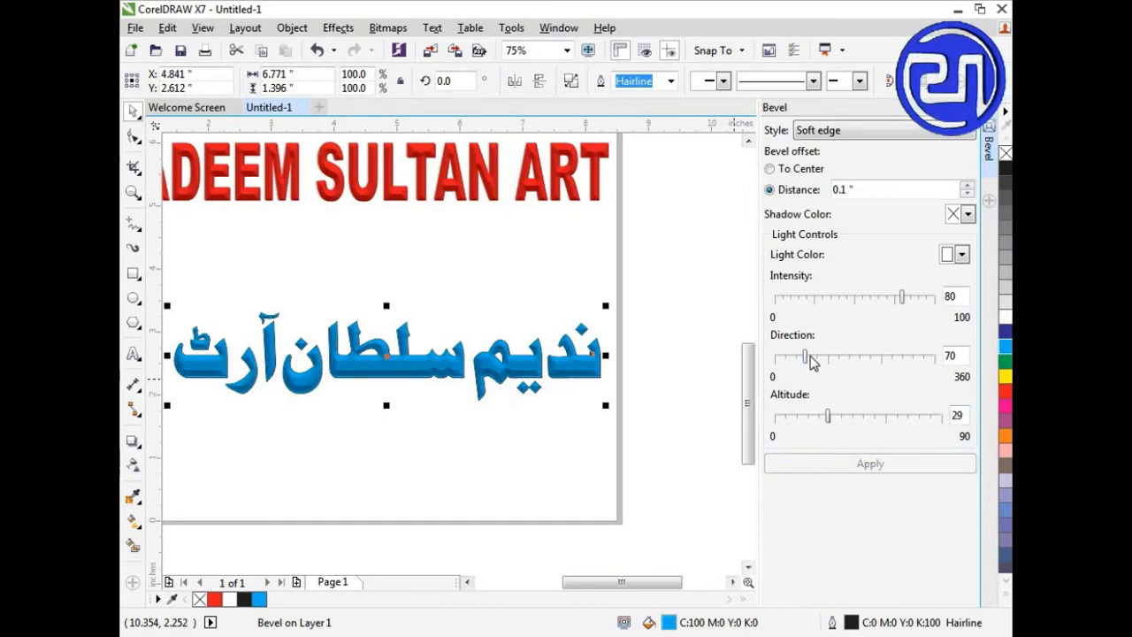
Try a light direction of 195 and an intensity of 51 on the Urdu text's bevel
left_click_drag(810, 361, 862, 359)
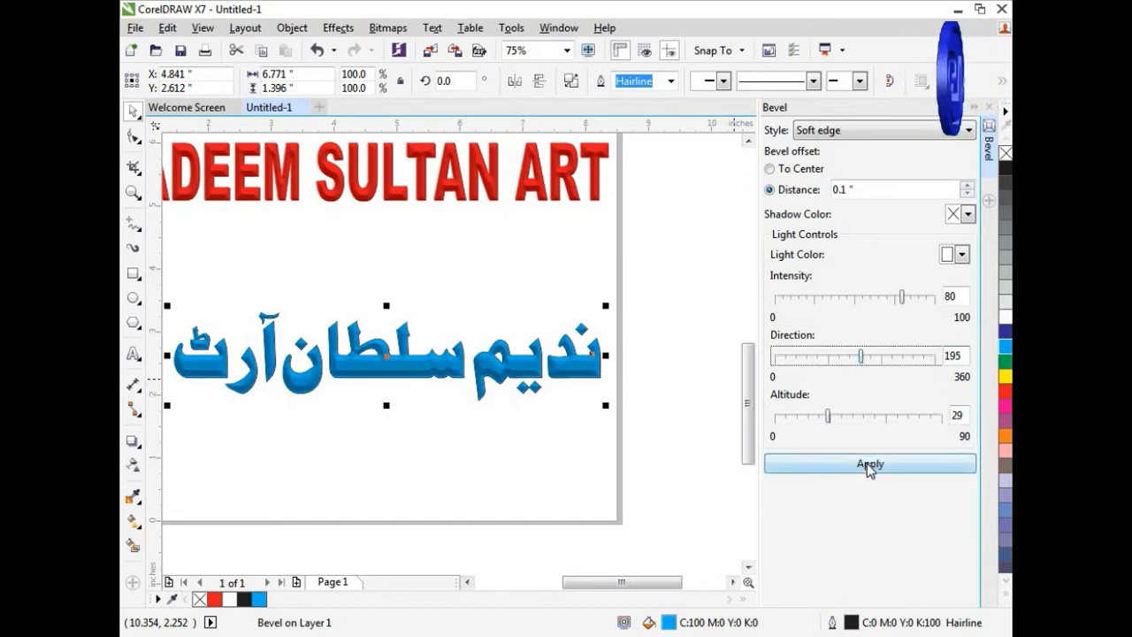
left_click(867, 464)
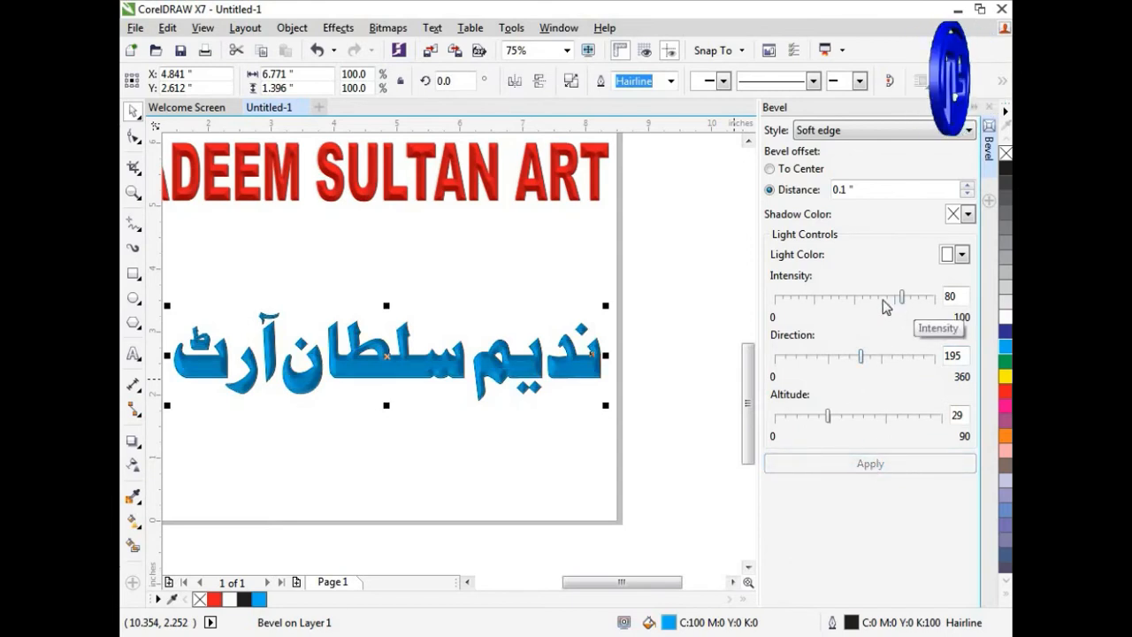
left_click_drag(887, 299, 857, 301)
left_click(836, 464)
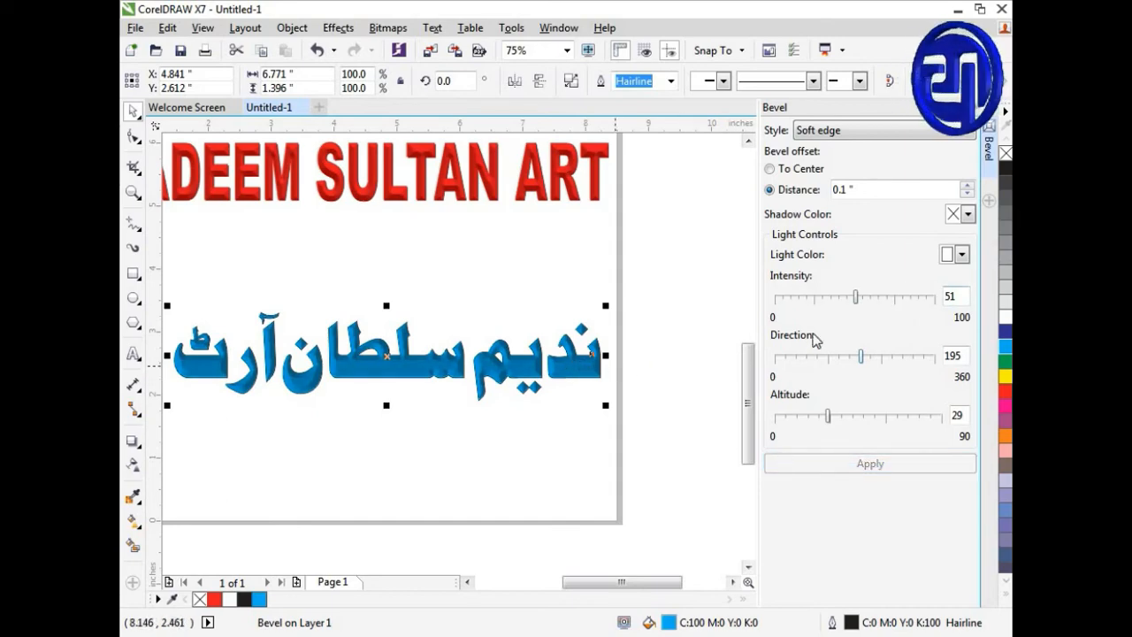
Set the light intensity of the Urdu text's bevel to 77 and its direction to 75
left_click_drag(855, 298, 897, 299)
left_click(866, 463)
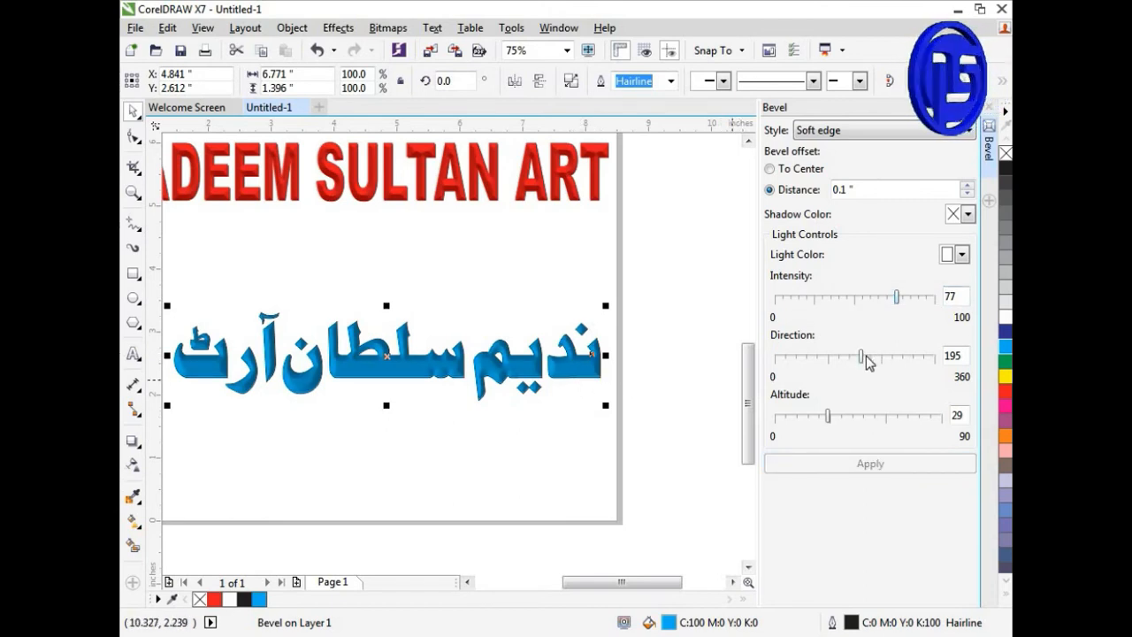
left_click_drag(863, 357, 807, 357)
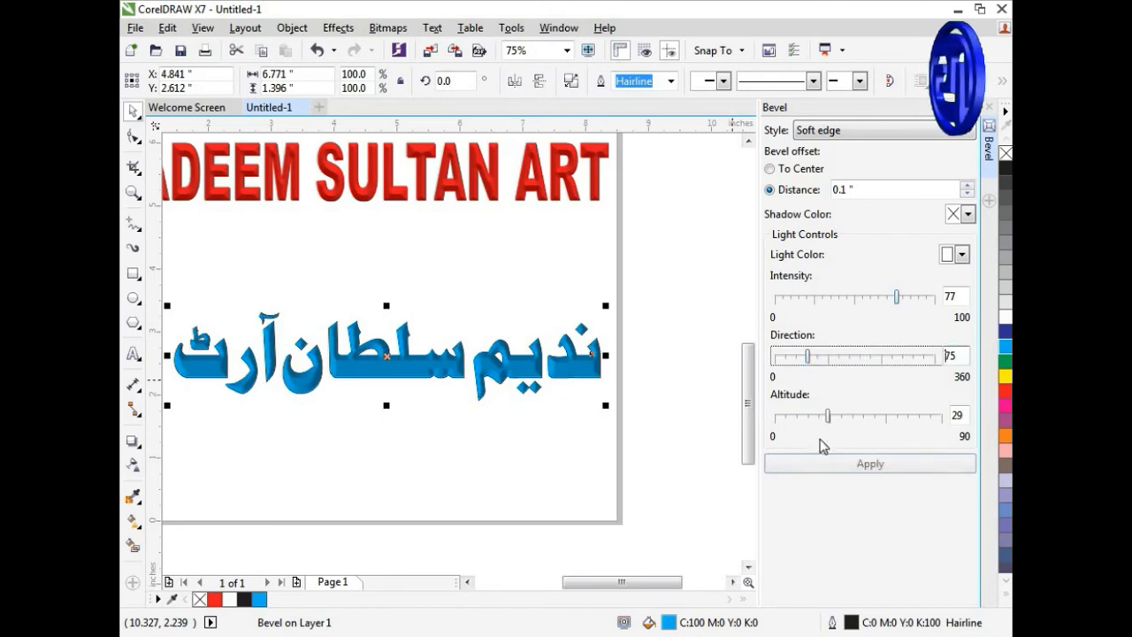
left_click(832, 464)
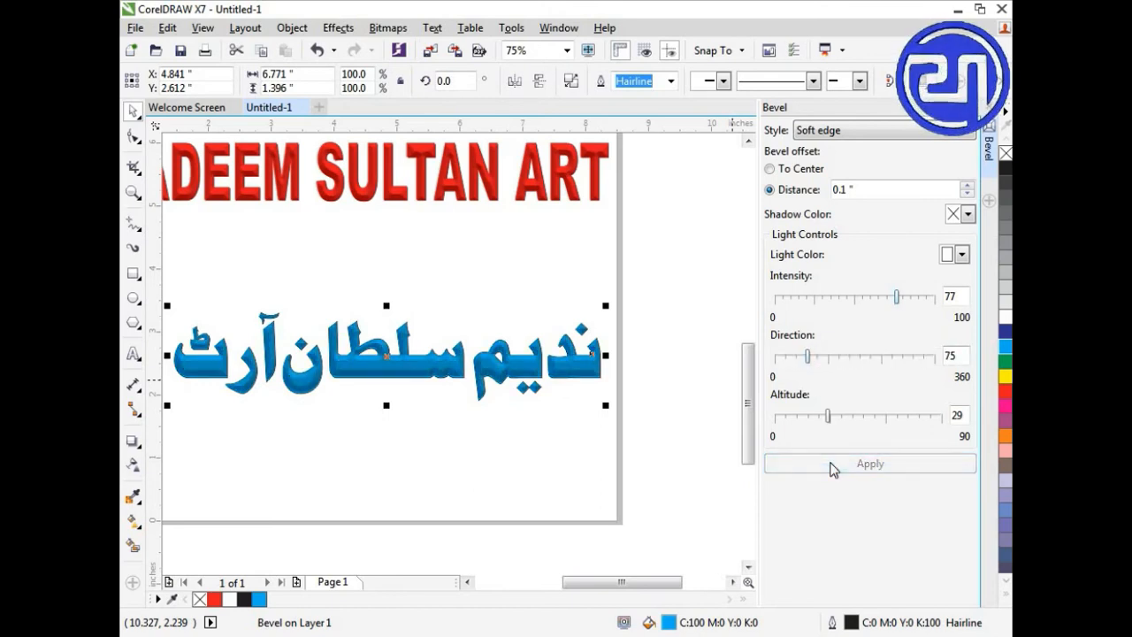
Enlarge the beveled Urdu text proportionally to about 7.75" wide and 1.6" high
left_click(663, 393)
scroll(660, 386, "down", 2)
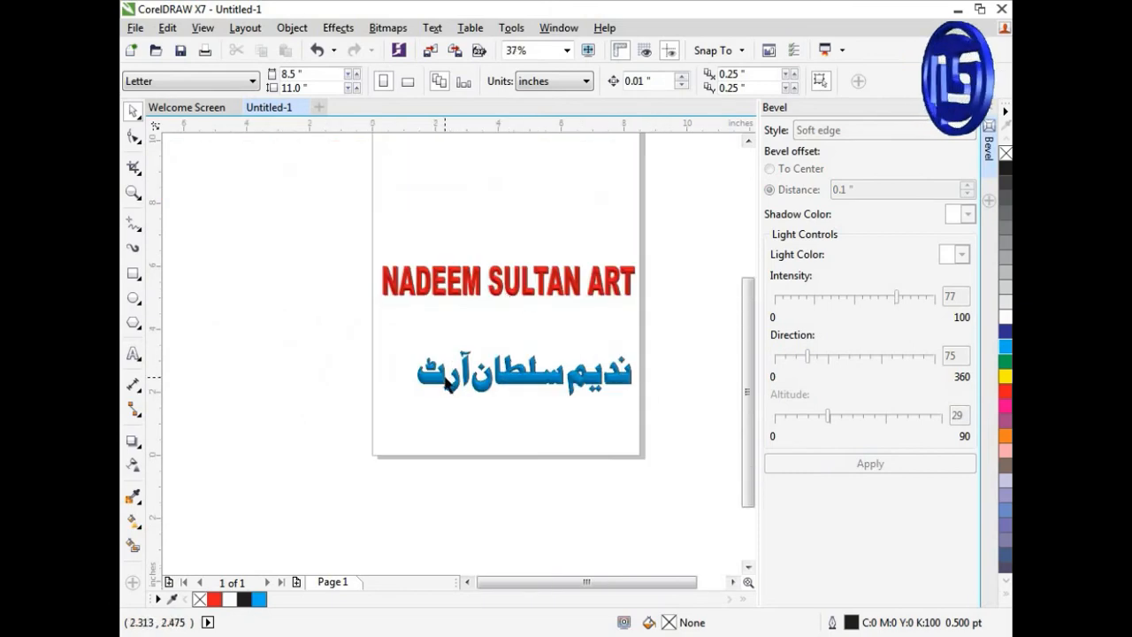
left_click(448, 387)
left_click_drag(413, 370, 382, 305)
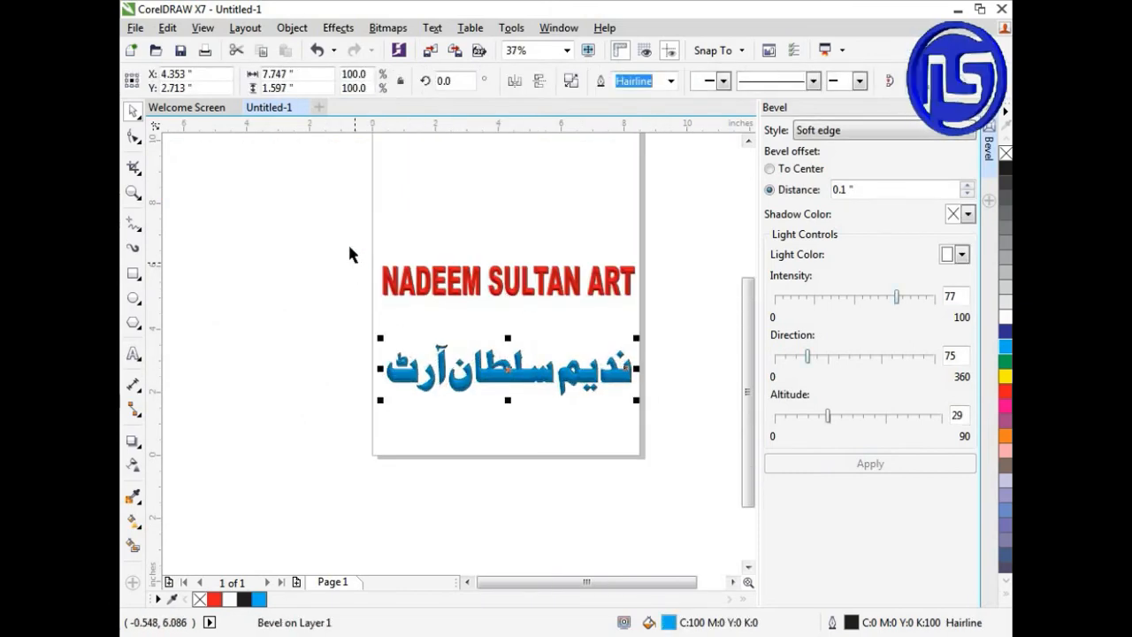
Select both beveled texts and examine them up close and on the whole page with the Bevel settings closed
left_click_drag(350, 248, 679, 451)
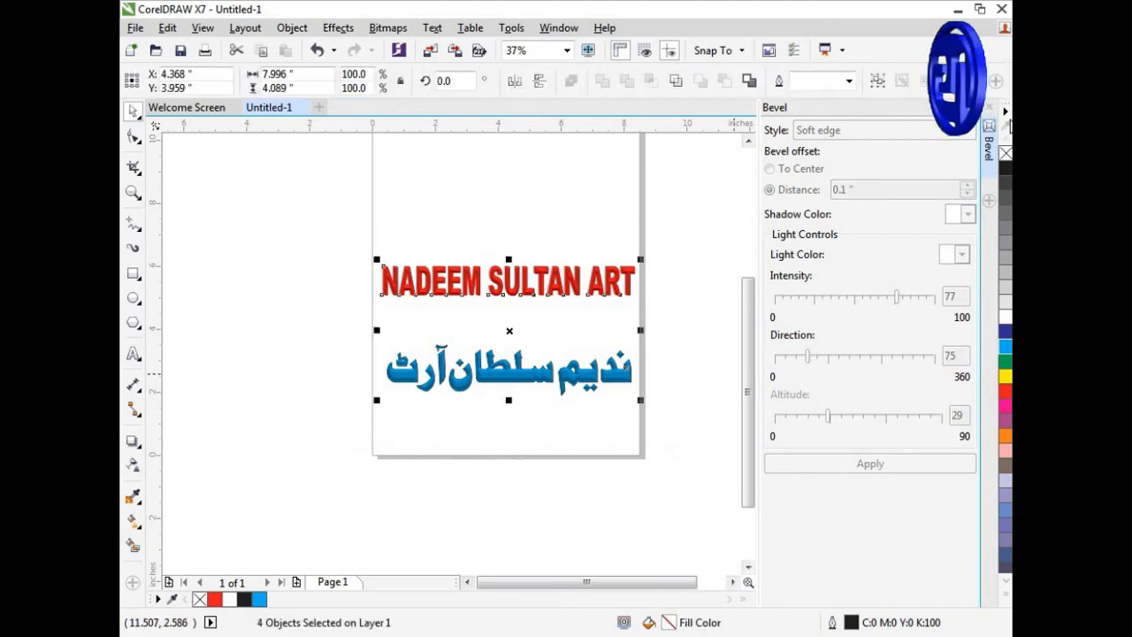
left_click(989, 107)
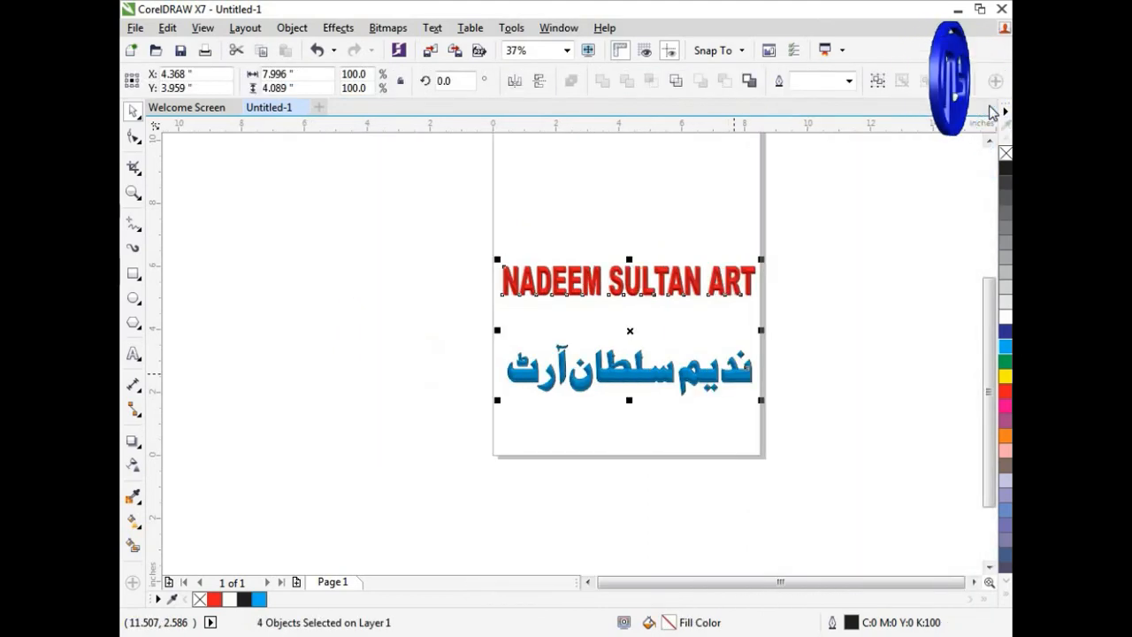
key("shift+F2")
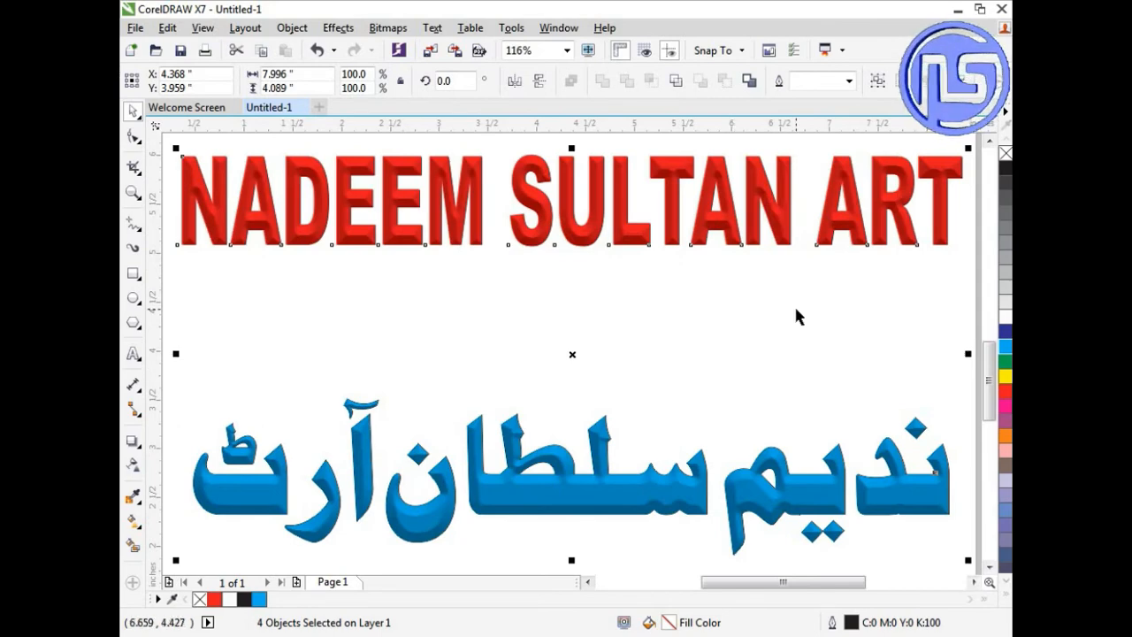
key("shift+F4")
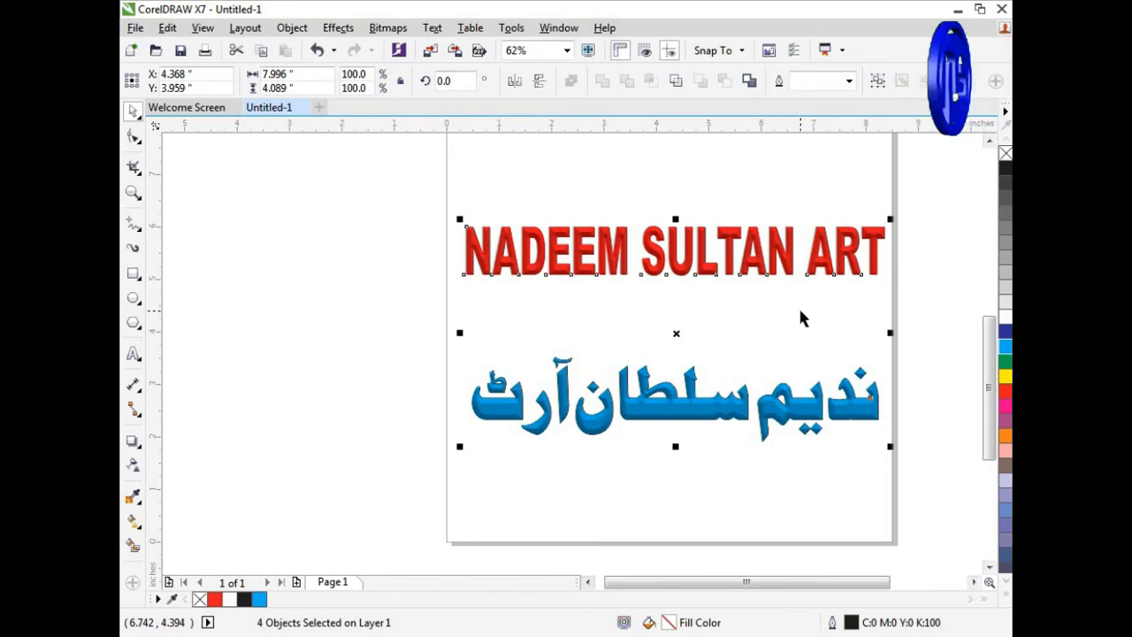
Close the program with the finished Untitled-1 drawing
left_click(1002, 8)
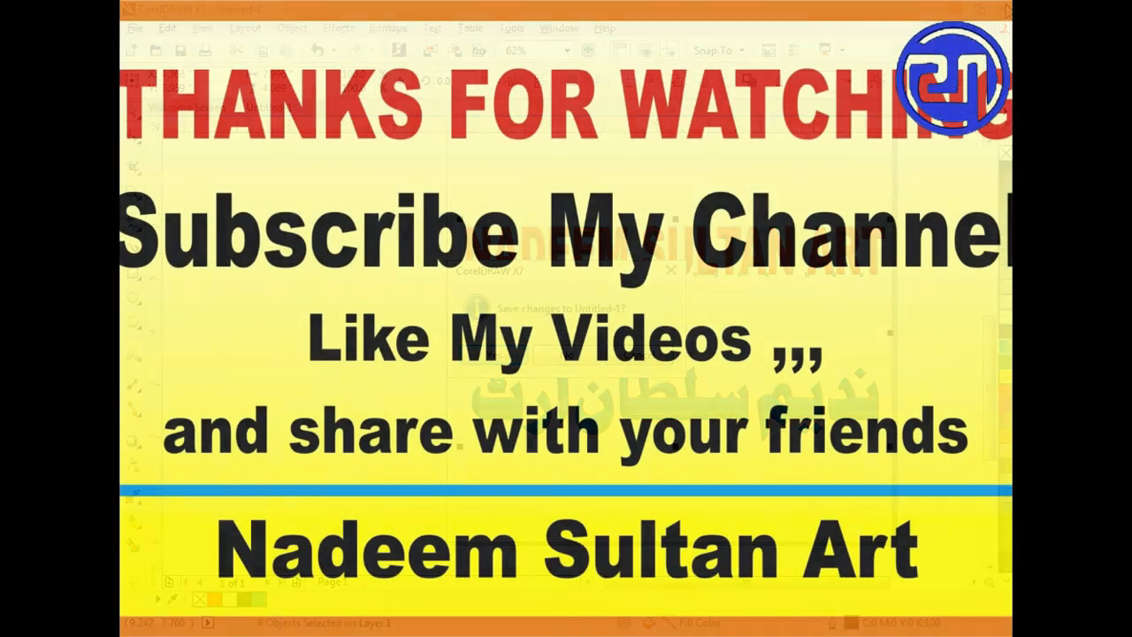